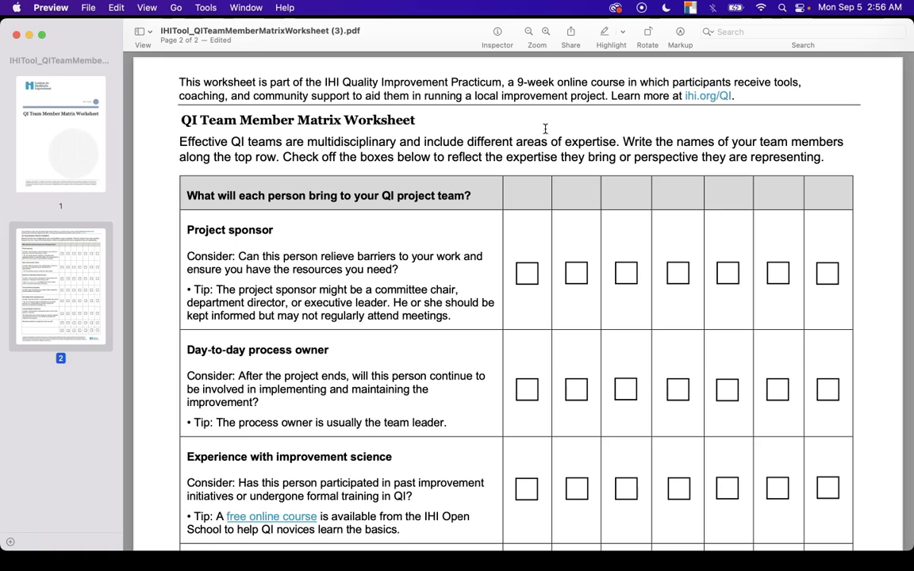
pyautogui.click(531, 197)
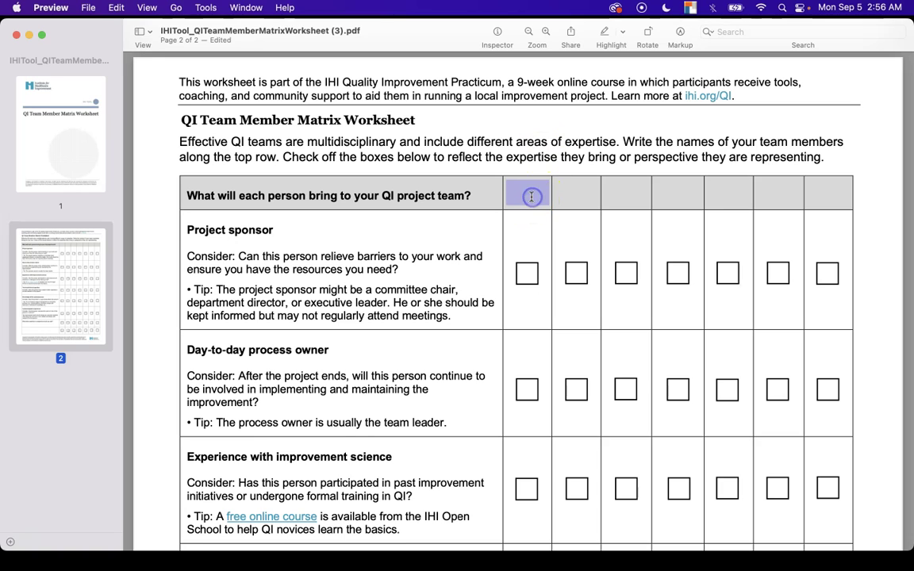
pyautogui.click(568, 185)
pyautogui.click(617, 189)
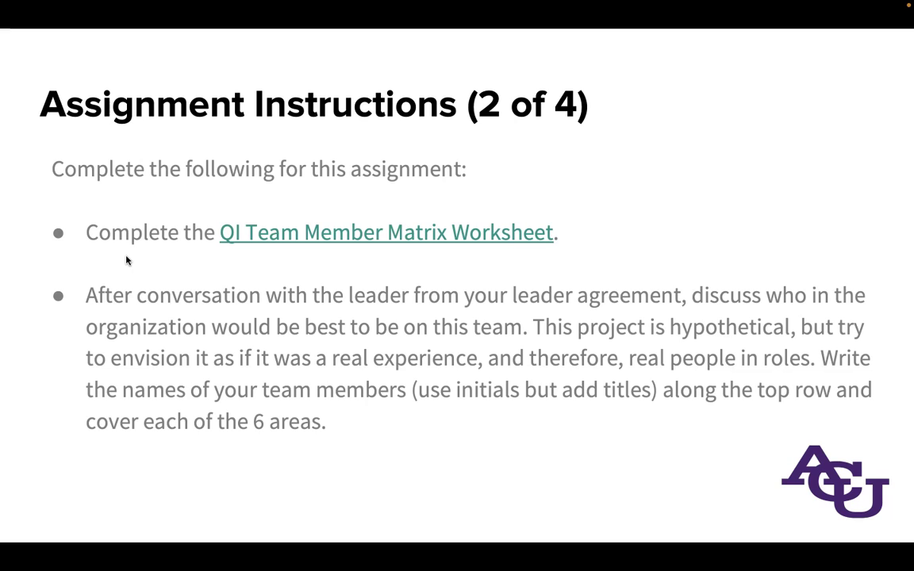
# Review the assignment instruction slides about completing the QI Team Member Matrix Worksheet and switch back to the worksheet PDF in Preview
pyautogui.press('Right')
pyautogui.press('Right')
pyautogui.press('Left')
pyautogui.press('Right')
pyautogui.press('Left')
pyautogui.press('super+Tab')
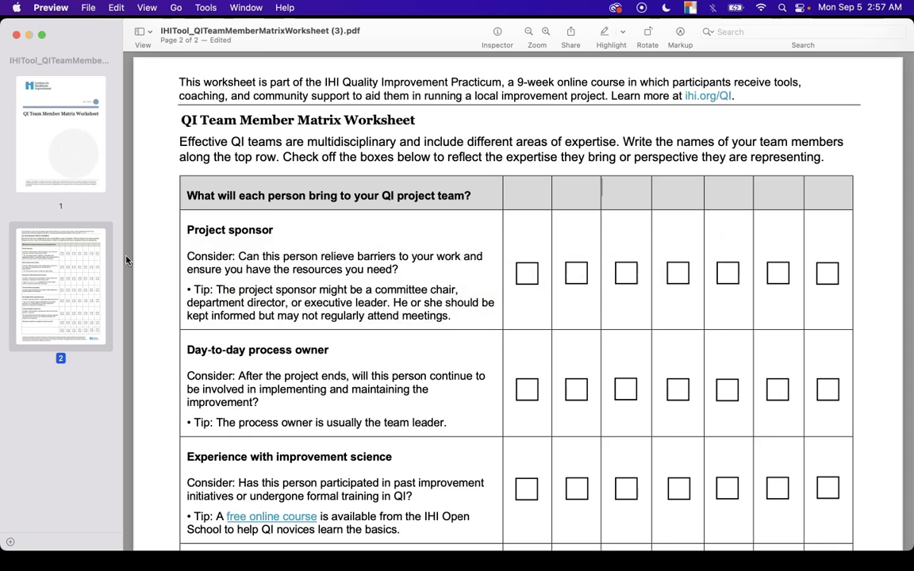
# Enter "JJ, Shift Manager" in the first team member cell of the table's header row
pyautogui.click(533, 199)
pyautogui.write('JJ, Shi')
pyautogui.press('BackSpace')
pyautogui.press('BackSpace')
pyautogui.press('BackSpace')
pyautogui.click(550, 156)
pyautogui.click(540, 187)
pyautogui.click(519, 223)
pyautogui.click(528, 197)
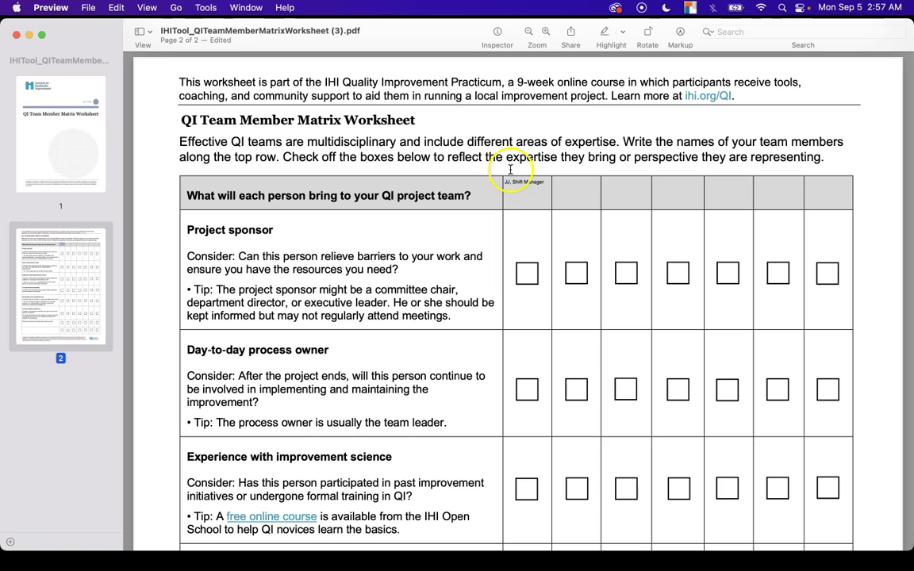
# Break the first team member entry into three lines reading "JJ,", "Shift" and "Manager"
pyautogui.click(510, 180)
pyautogui.click(545, 181)
pyautogui.moveTo(545, 181); pyautogui.dragTo(553, 185)
pyautogui.click(514, 180)
pyautogui.click(591, 221)
pyautogui.press('Return')
pyautogui.click(630, 229)
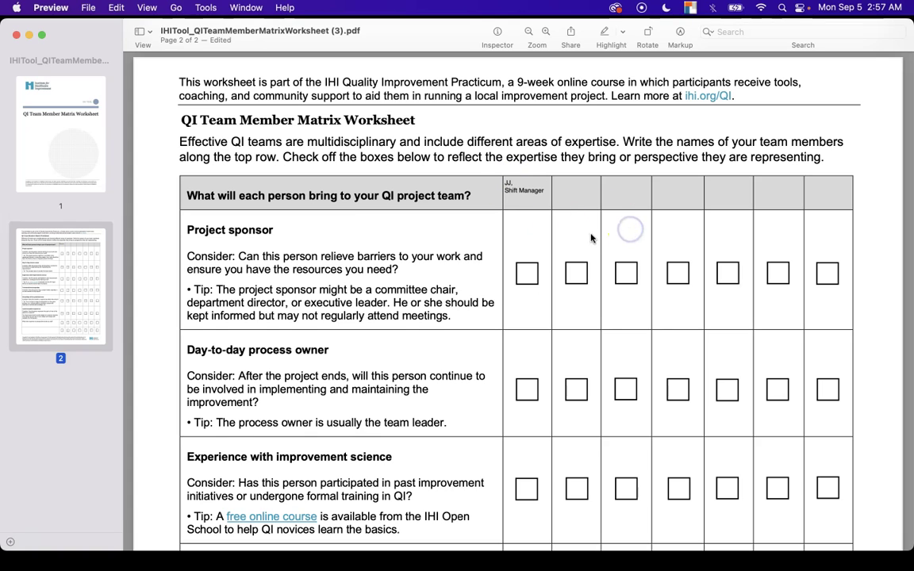
pyautogui.click(521, 193)
pyautogui.click(519, 192)
pyautogui.press('Return')
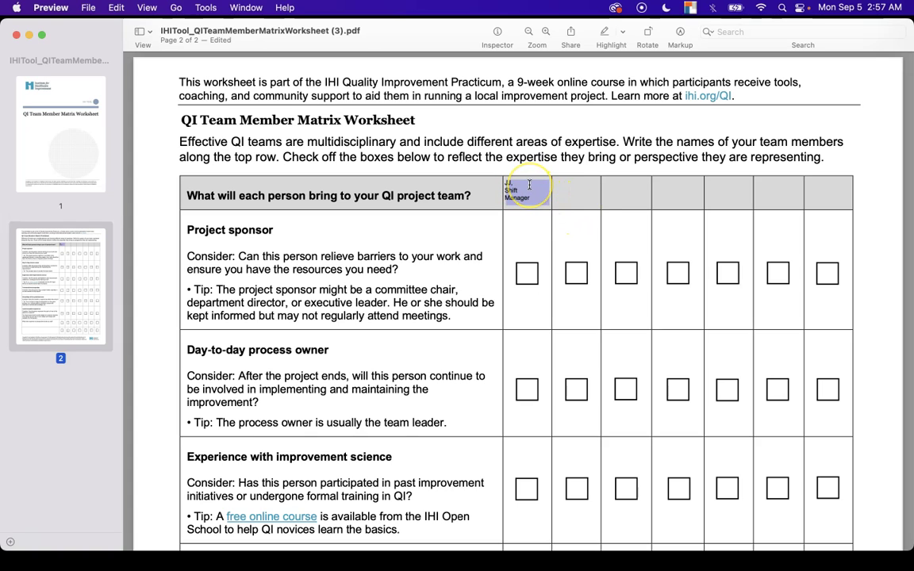
pyautogui.click(529, 185)
# Enter "KD, Evening Supervisor" on three lines in the second team member header cell
pyautogui.click(579, 205)
pyautogui.write('KD,')
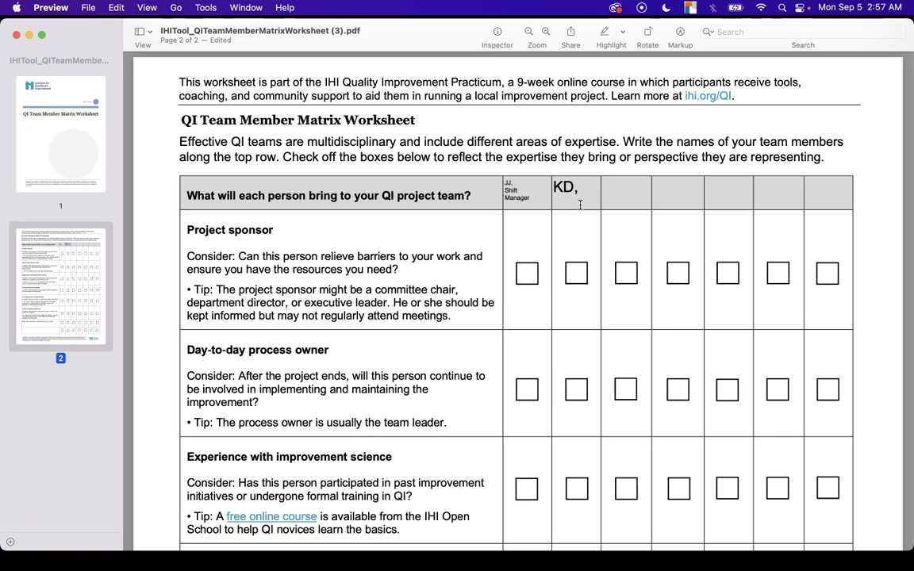
pyautogui.click(647, 196)
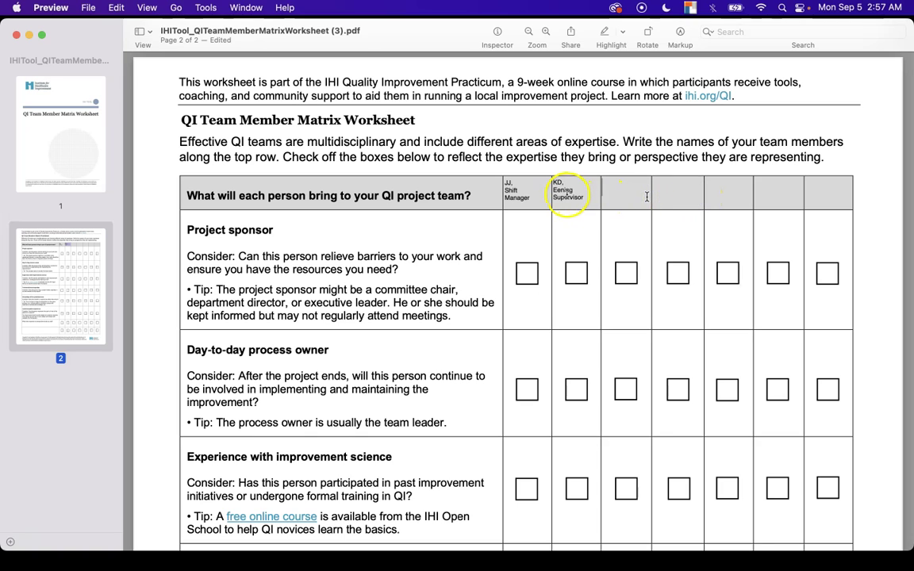
pyautogui.press('Tab')
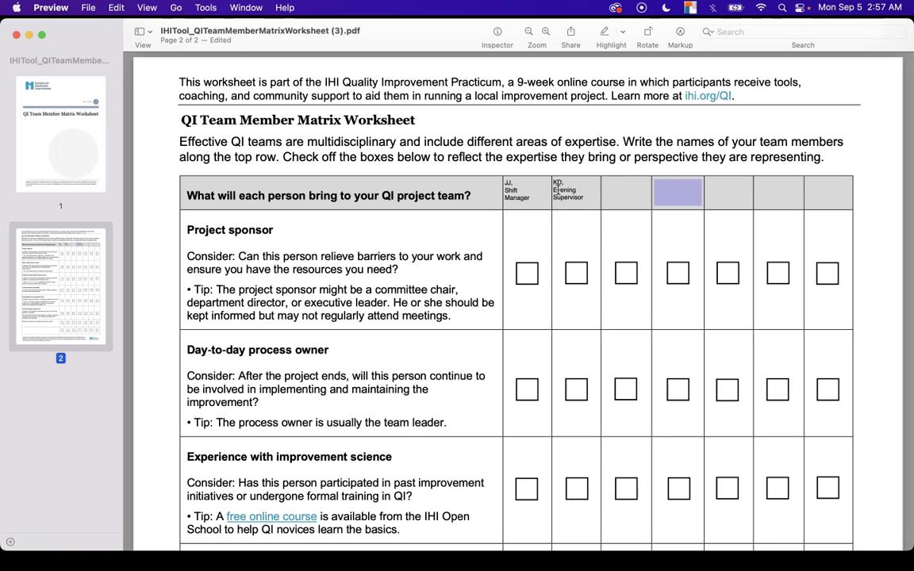
# Copy the "KD, Evening Supervisor" entry into the remaining five team member header cells
pyautogui.click(558, 189)
pyautogui.click(558, 191)
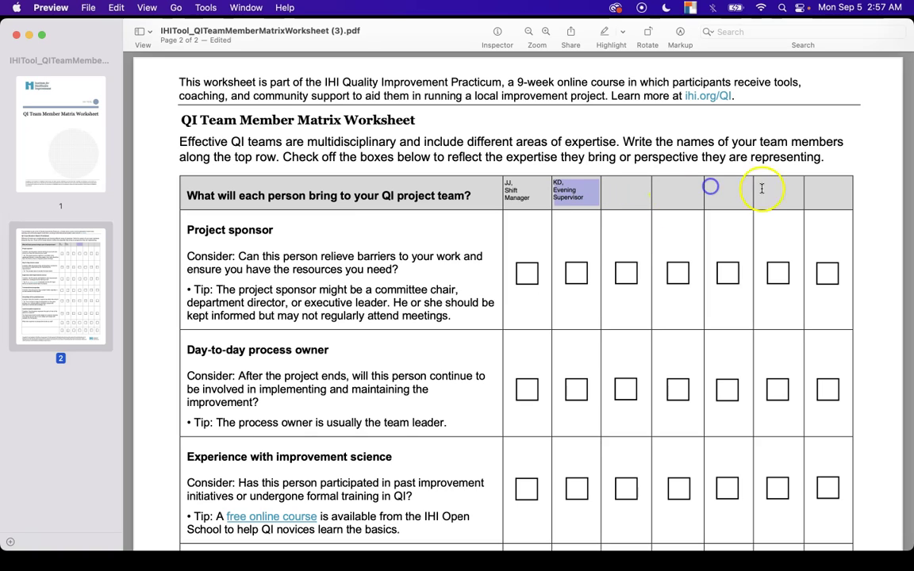
pyautogui.click(828, 193)
pyautogui.write('KD, Evening Supervisor')
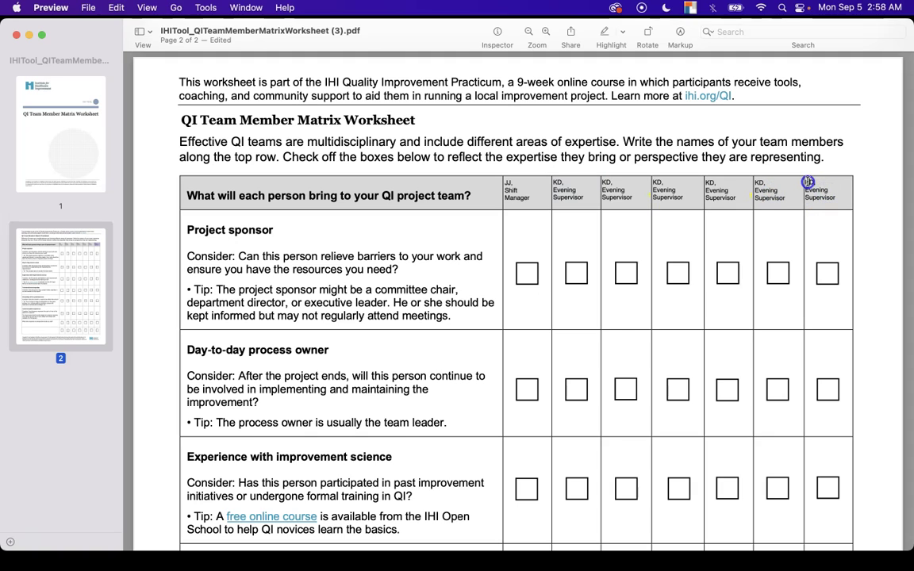
# Change the copied initials to SD in the seventh header cell, AB in the sixth, CD in the fifth, EX in the fourth and KI in the third
pyautogui.doubleClick(808, 182)
pyautogui.write('SD')
pyautogui.click(760, 182)
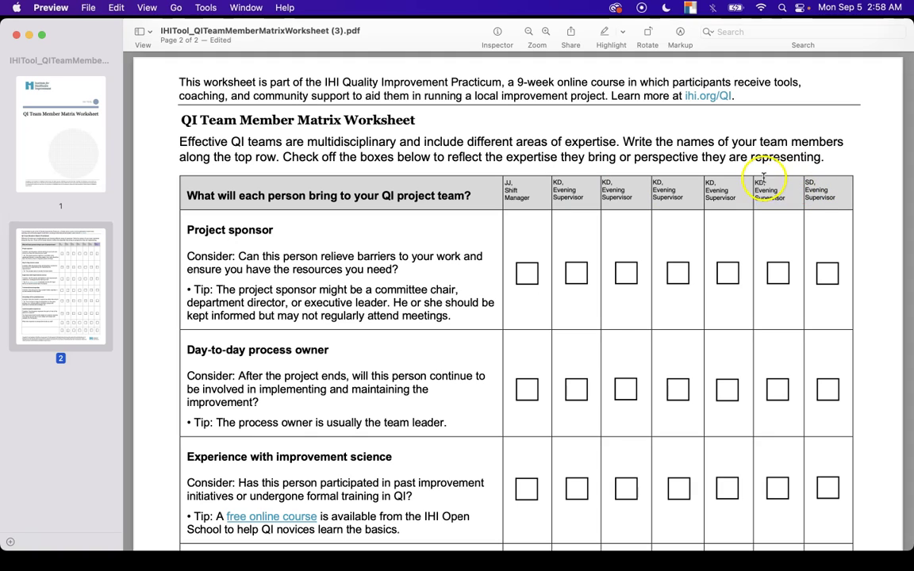
pyautogui.doubleClick(760, 181)
pyautogui.write('AB')
pyautogui.click(711, 183)
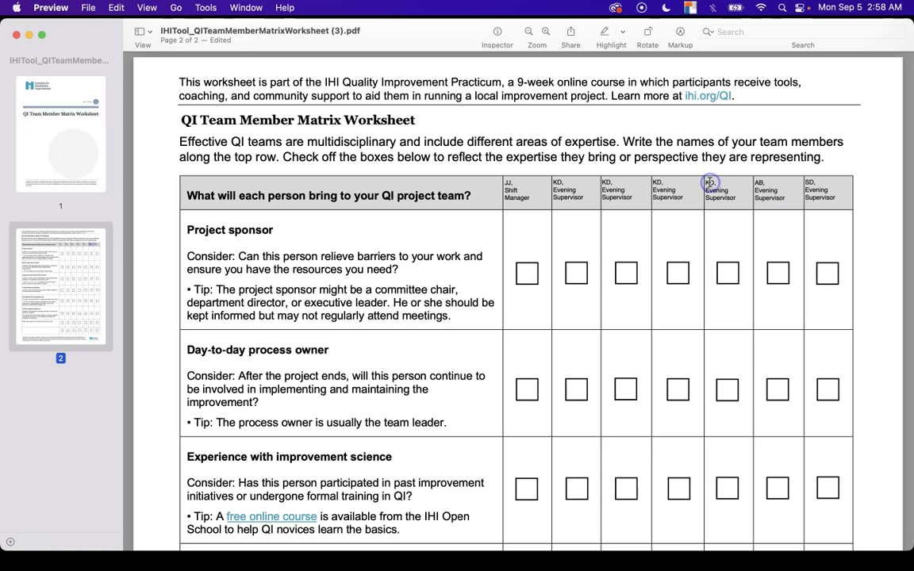
pyautogui.doubleClick(711, 183)
pyautogui.write('CD')
pyautogui.click(655, 182)
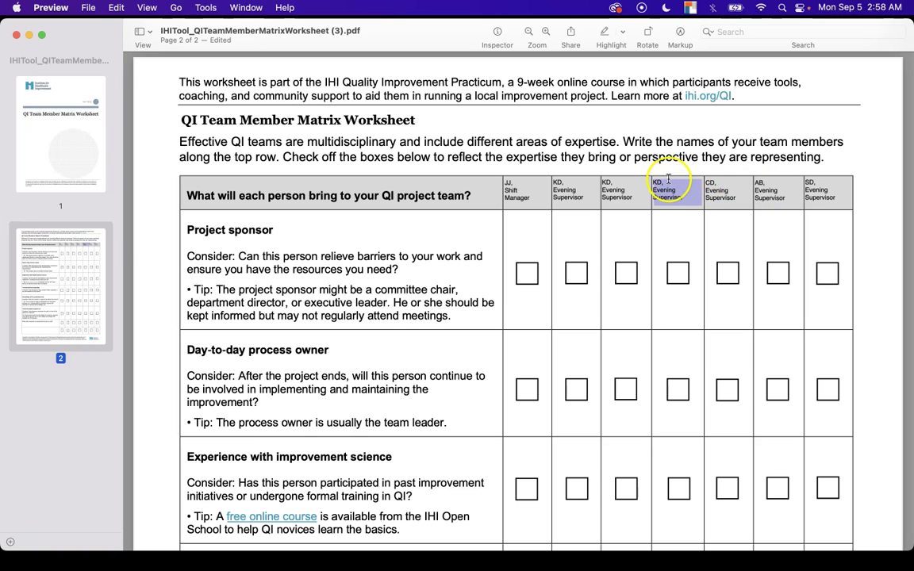
pyautogui.click(656, 179)
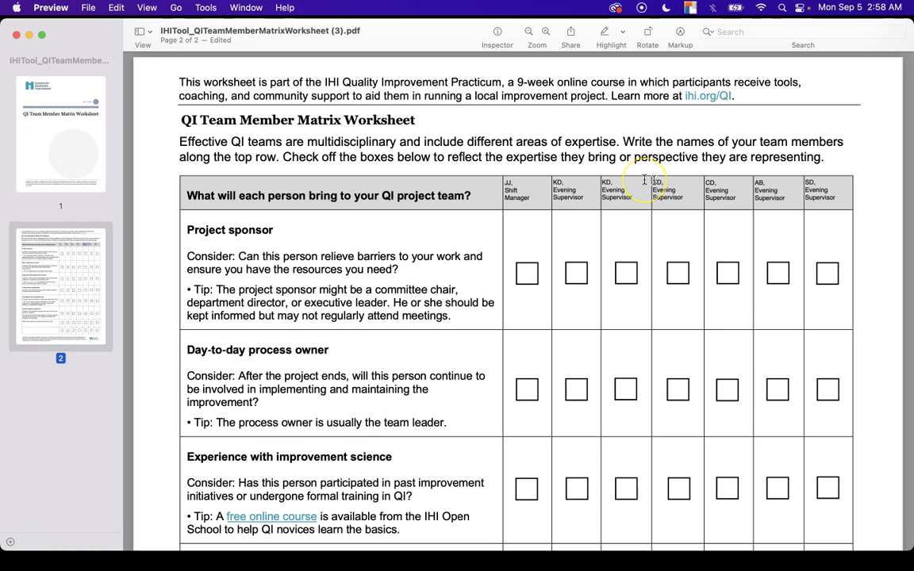
pyautogui.click(622, 267)
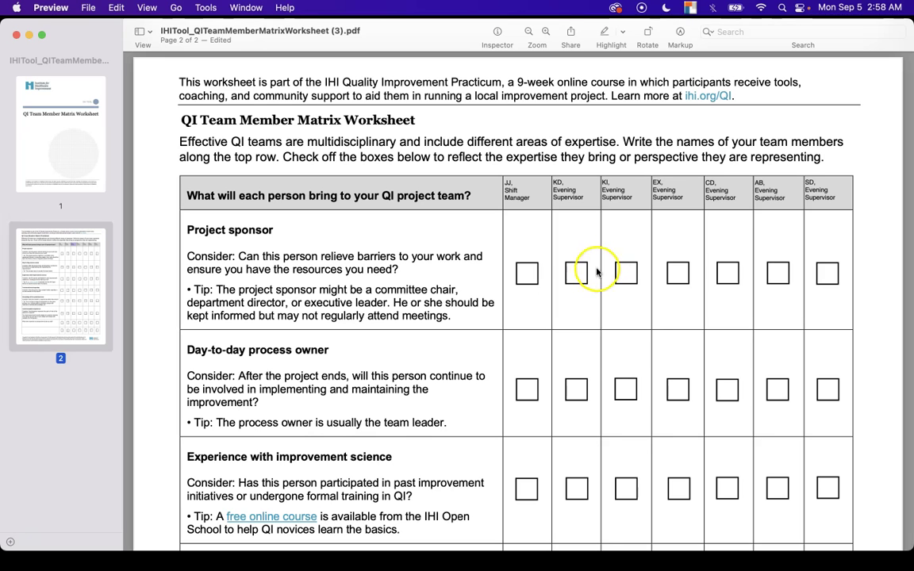
# Check off Project sponsor and Day-to-day process owner for JJ, the Shift Manager
pyautogui.scroll(-2, 603, 367)
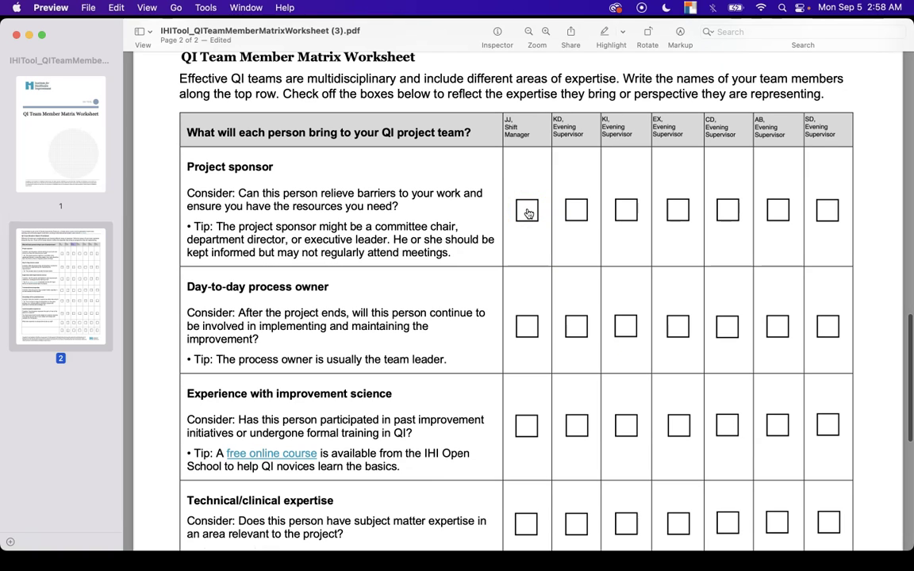
pyautogui.click(528, 212)
pyautogui.click(526, 325)
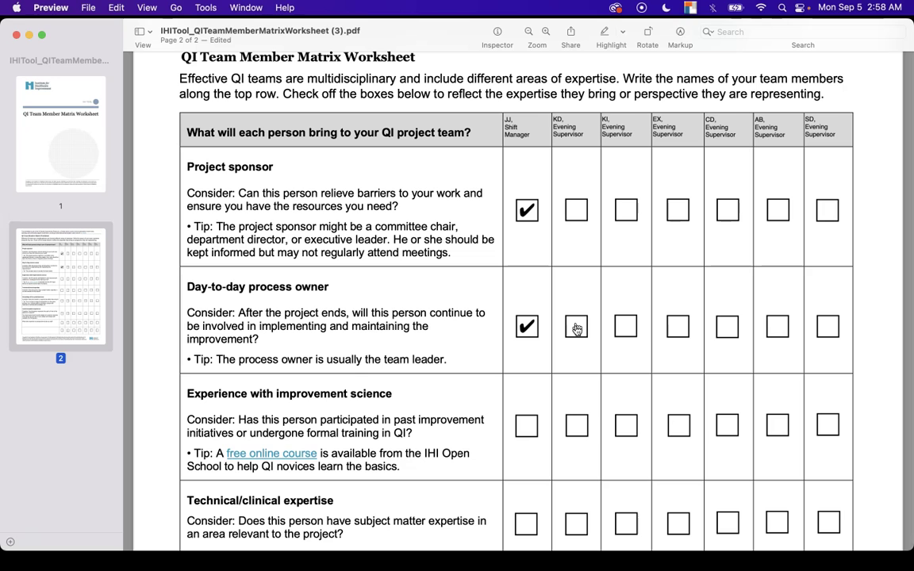
# Check off Experience with improvement science for KD, Technical/clinical expertise for KI, Knowledge of the system/process for EX and Customer/patient experience for CD
pyautogui.click(577, 425)
pyautogui.click(624, 522)
pyautogui.scroll(-3, 624, 522)
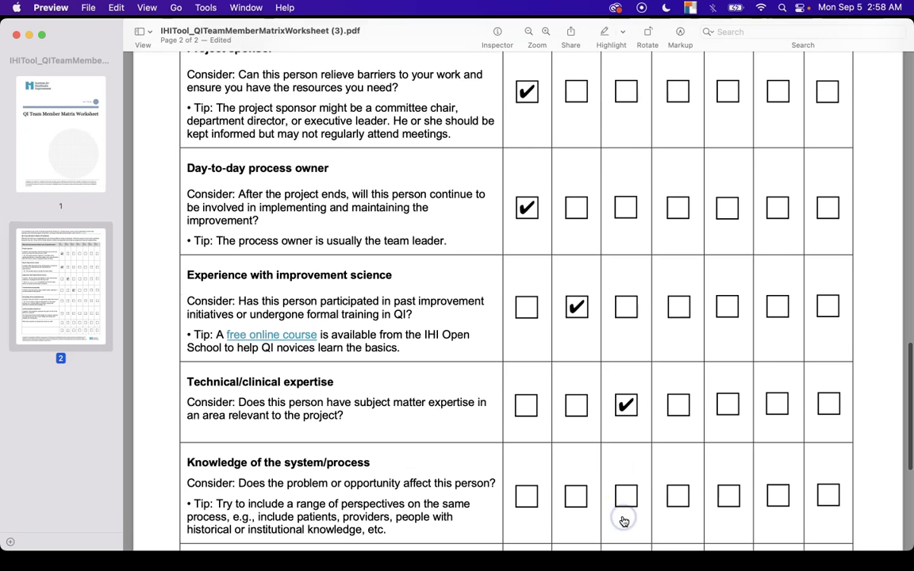
pyautogui.click(677, 496)
pyautogui.scroll(-4, 677, 496)
pyautogui.click(724, 457)
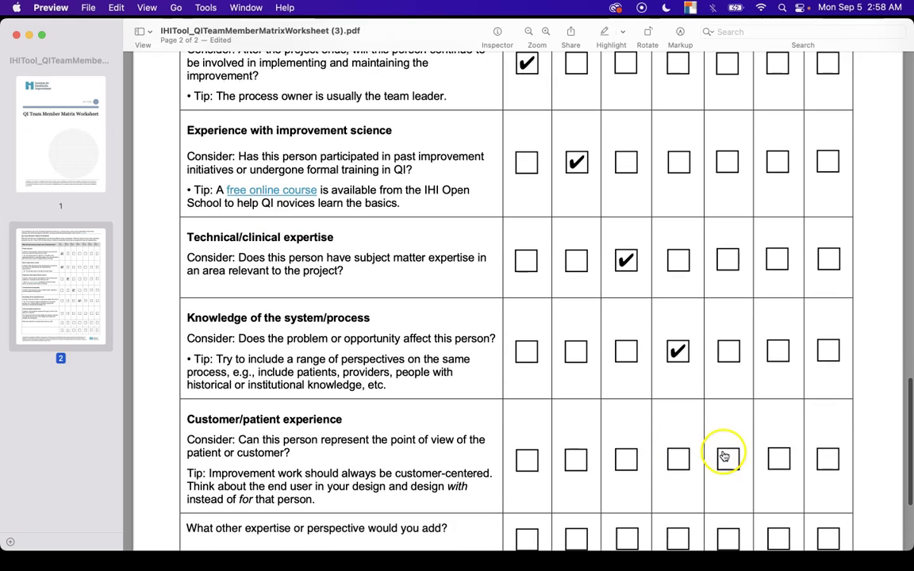
# Add "SL: ER Nurse" beneath the question about what other expertise or perspective to add
pyautogui.scroll(-4, 724, 456)
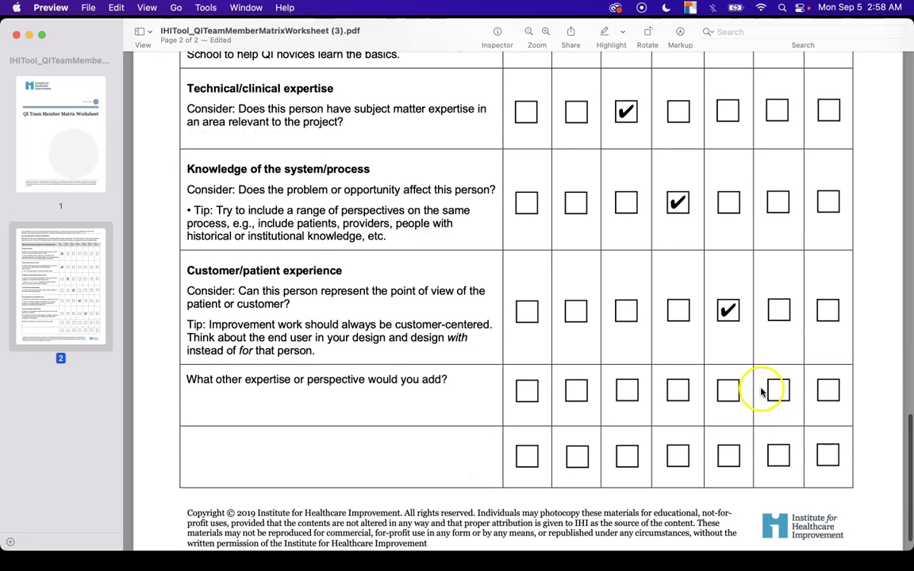
pyautogui.click(366, 404)
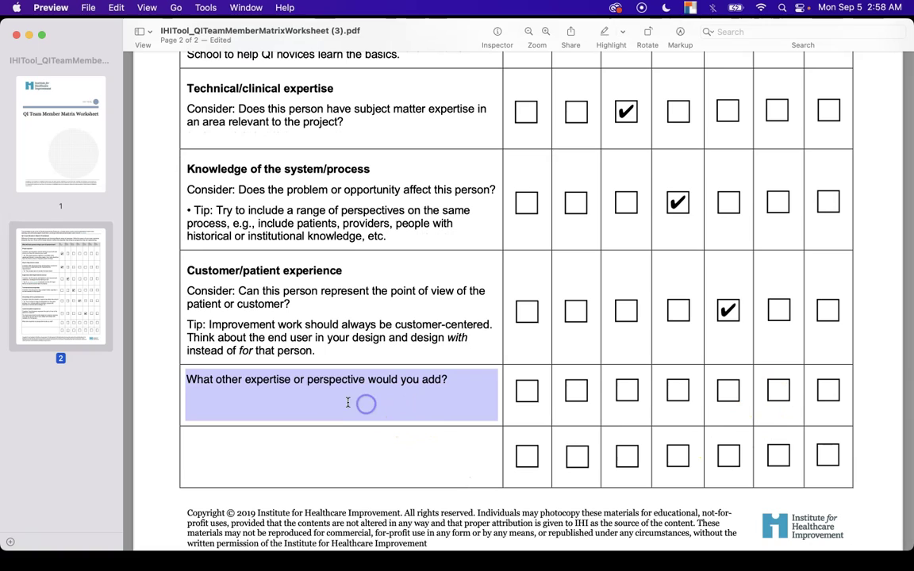
pyautogui.click(335, 401)
pyautogui.write('SL: ER Nurse')
# Enter "JE: OB/GYN Nurse" in the blank description cell of the table's last row
pyautogui.click(354, 447)
pyautogui.click(296, 450)
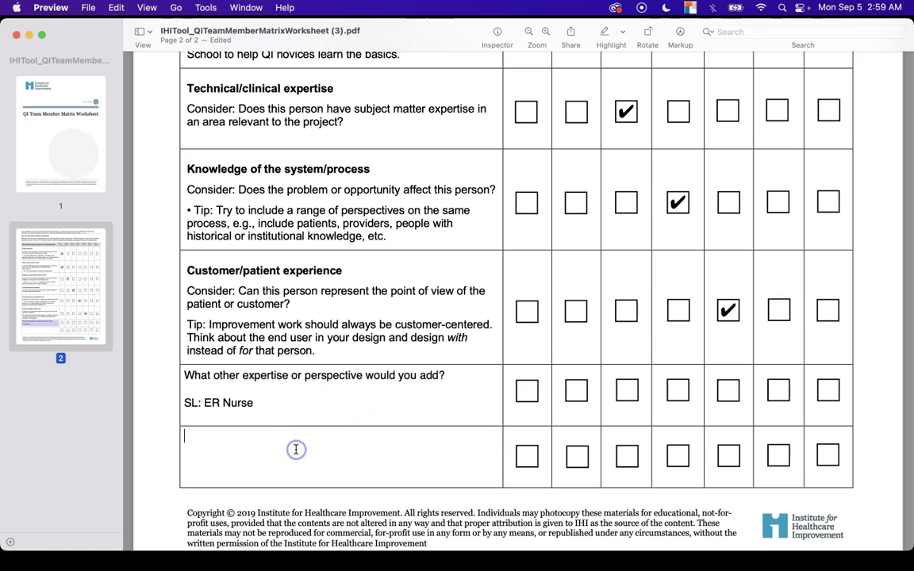
pyautogui.write('JE: ')
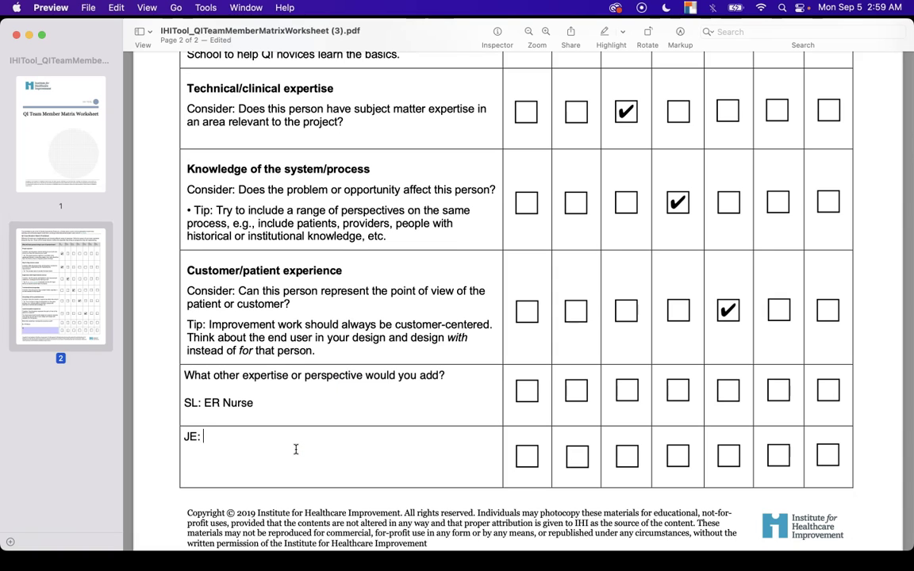
pyautogui.write('OB/GYN Nu')
pyautogui.click(313, 447)
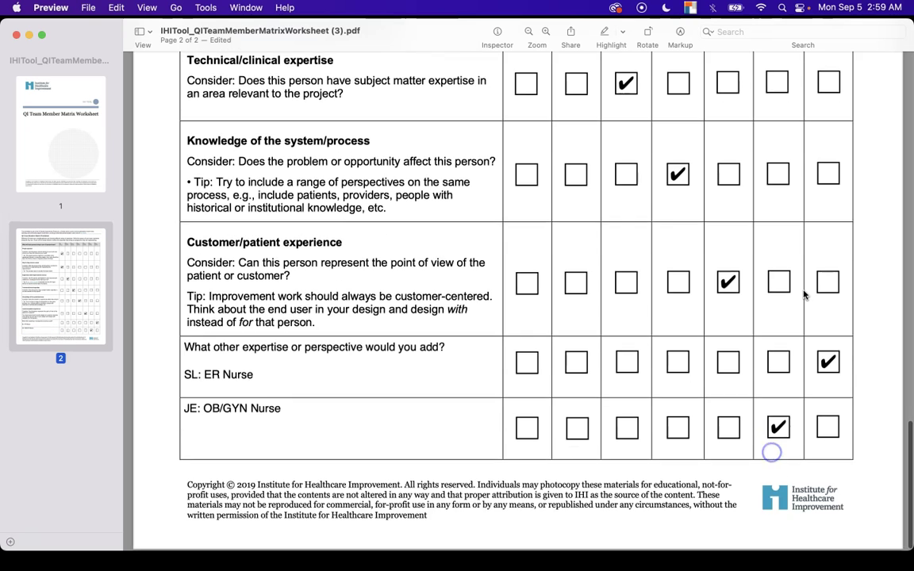
# Append "- Subject Matter Expertise" to the SL: ER Nurse entry in the other expertise row
pyautogui.scroll(5, 804, 294)
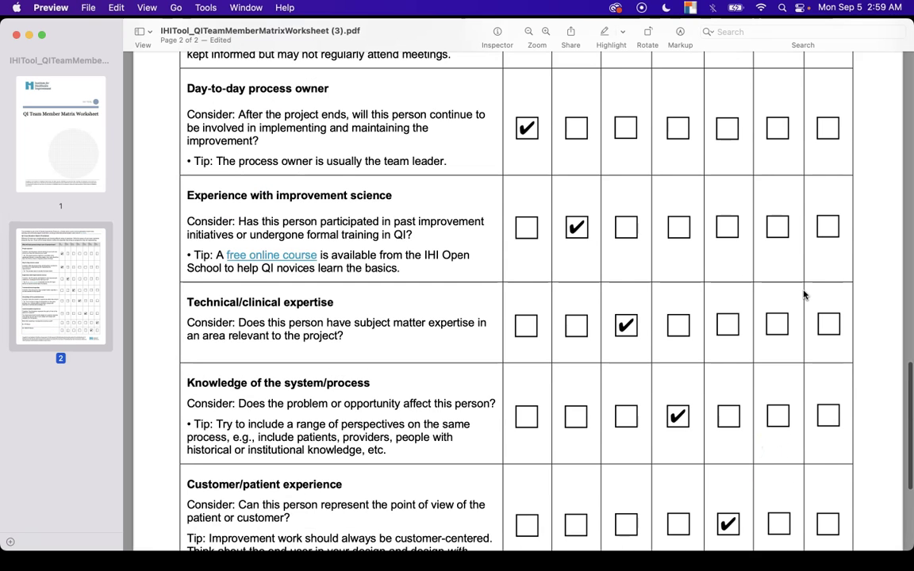
pyautogui.scroll(-4, 803, 295)
pyautogui.click(818, 386)
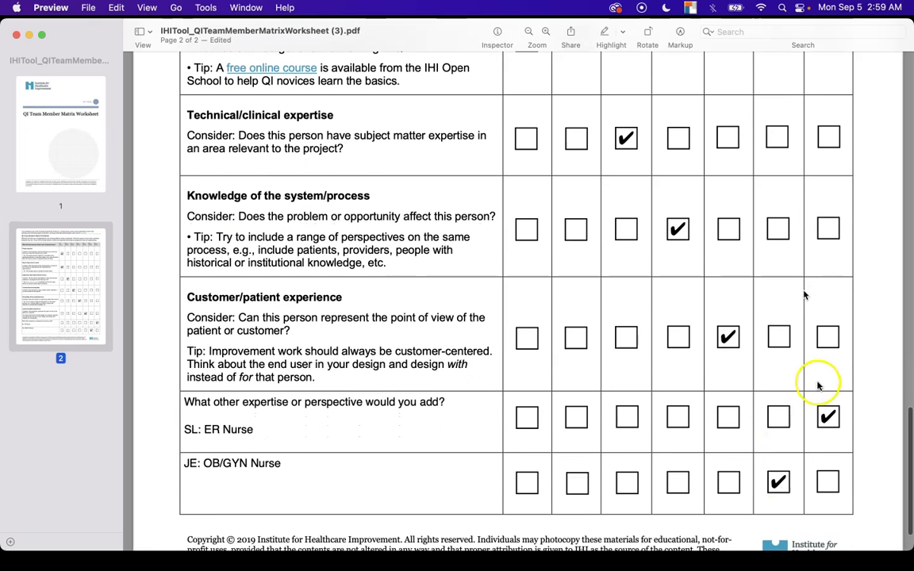
pyautogui.scroll(-1, 818, 386)
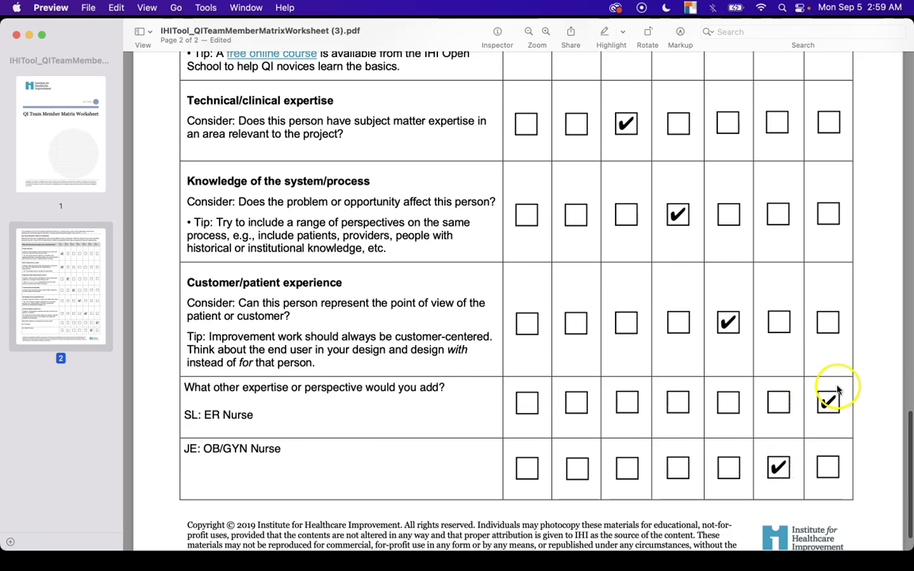
pyautogui.scroll(10, 836, 388)
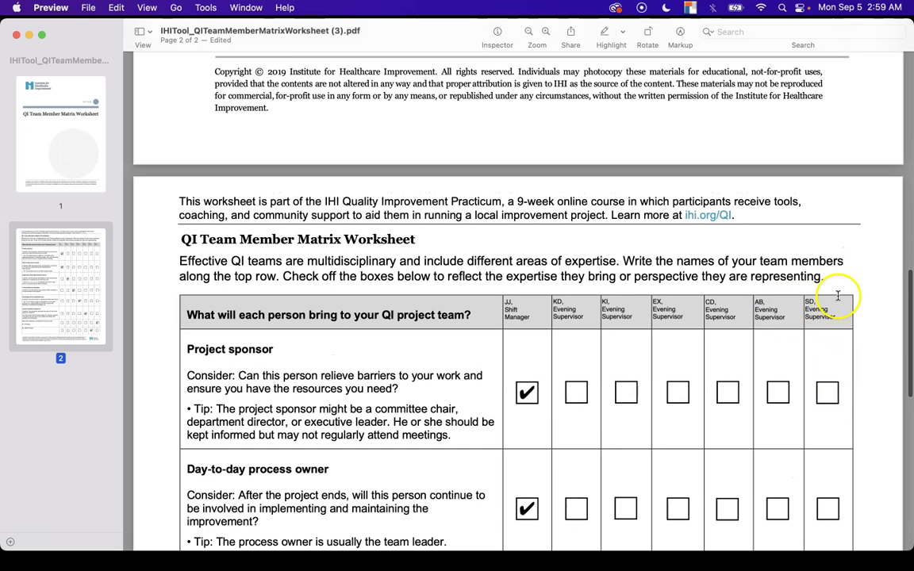
pyautogui.scroll(-10, 826, 370)
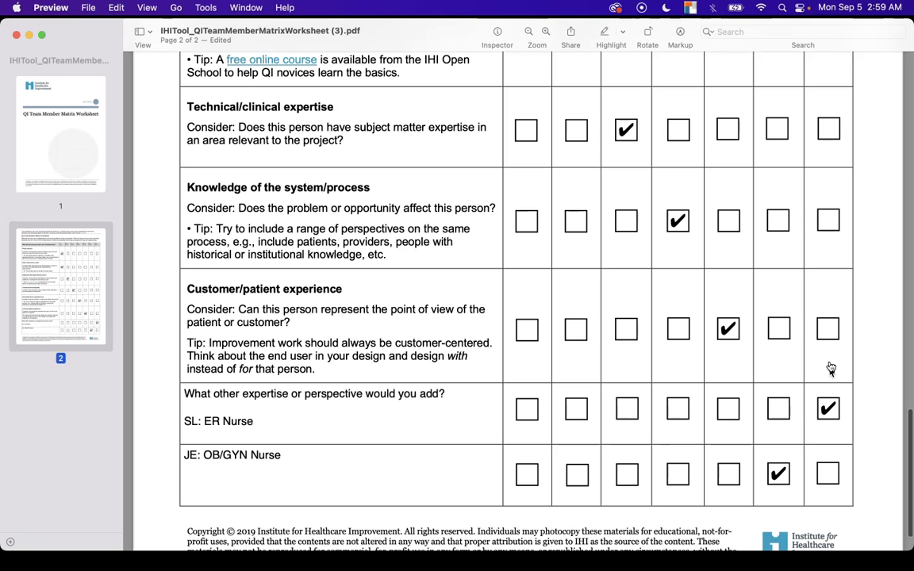
pyautogui.write('- Sub')
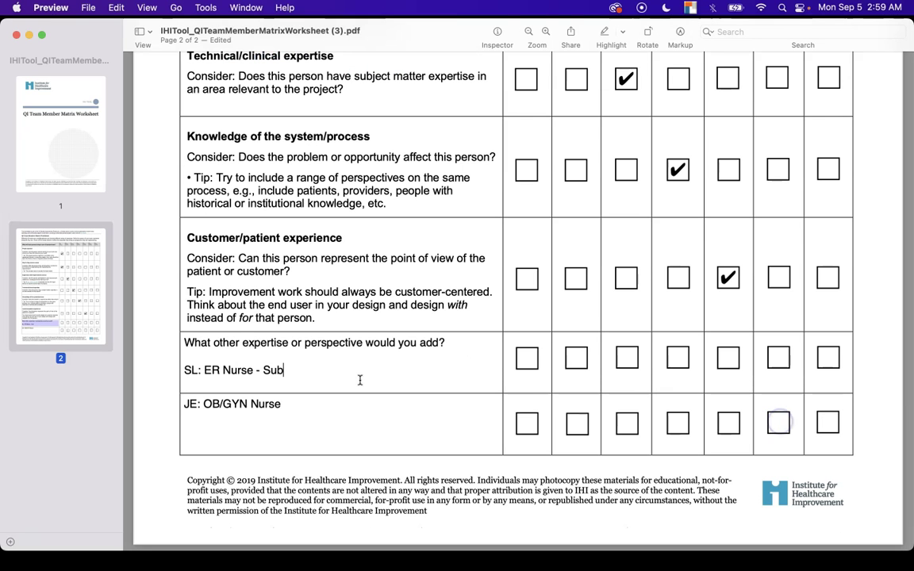
pyautogui.write('ject Matter Expertise')
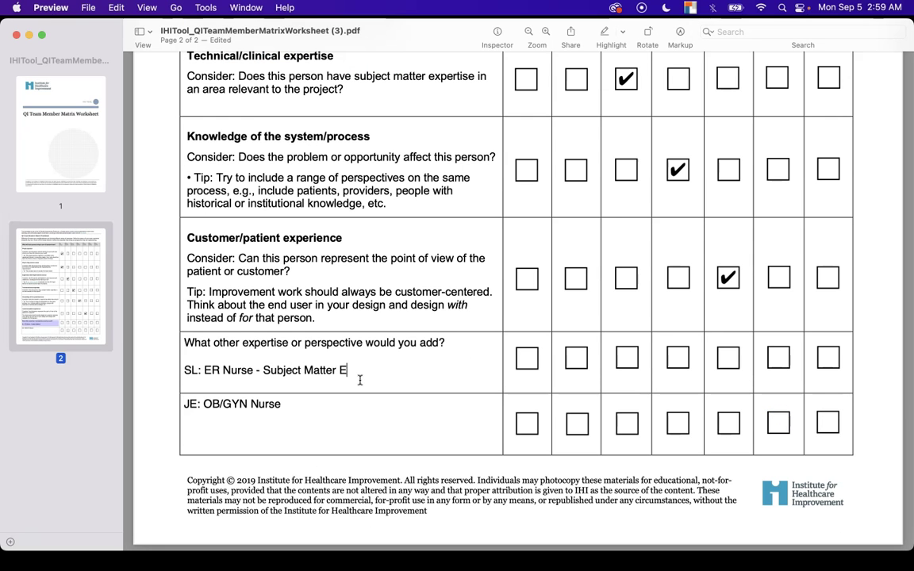
# Append "- Institutional Knowledge" to the JE: OB/GYN Nurse entry in the last row
pyautogui.click(350, 401)
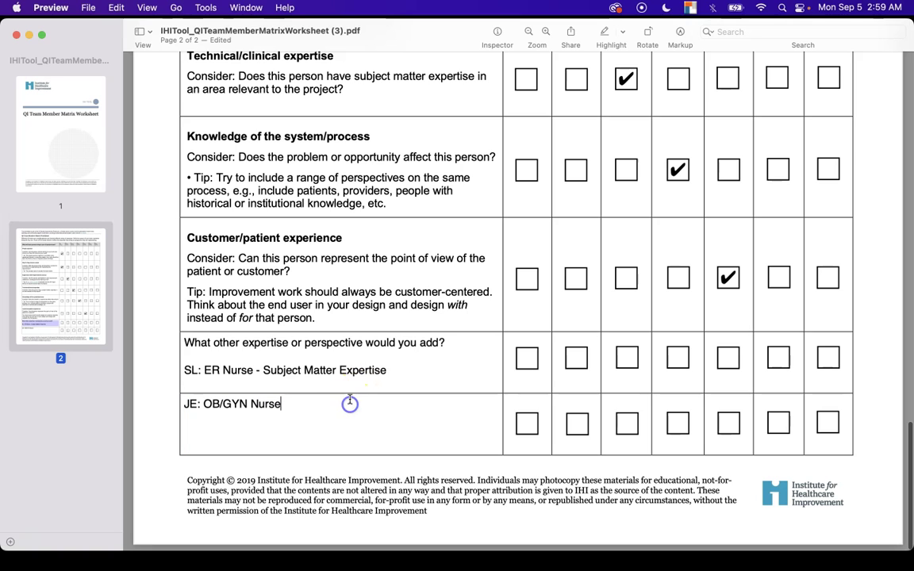
pyautogui.write('-')
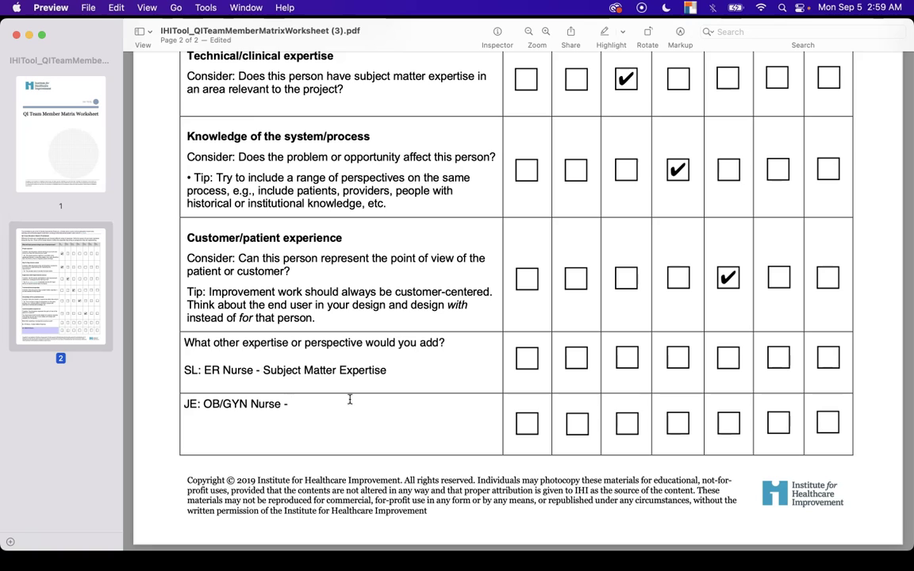
pyautogui.write('Institutional Knowledge')
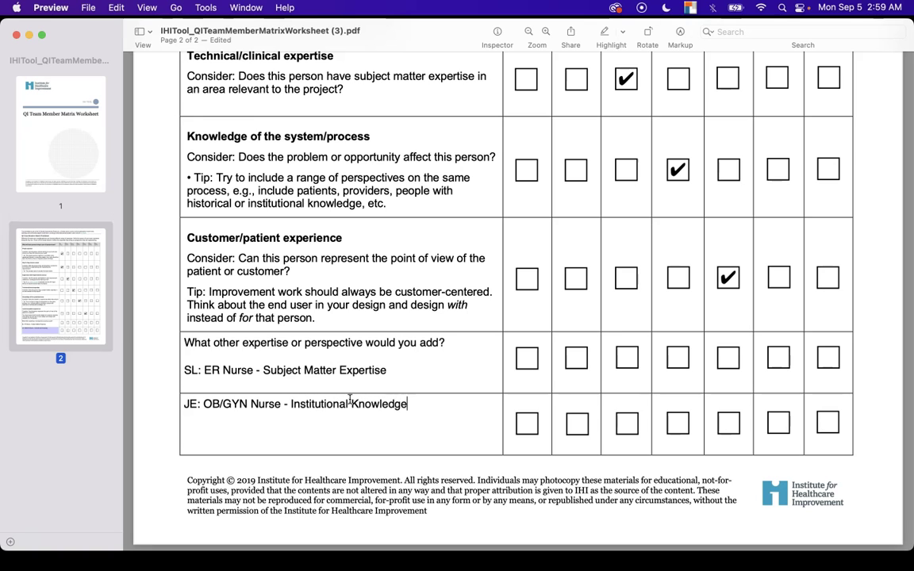
# Check the Customer/patient experience boxes in the AB and SD columns of the team matrix
pyautogui.scroll(3, 350, 399)
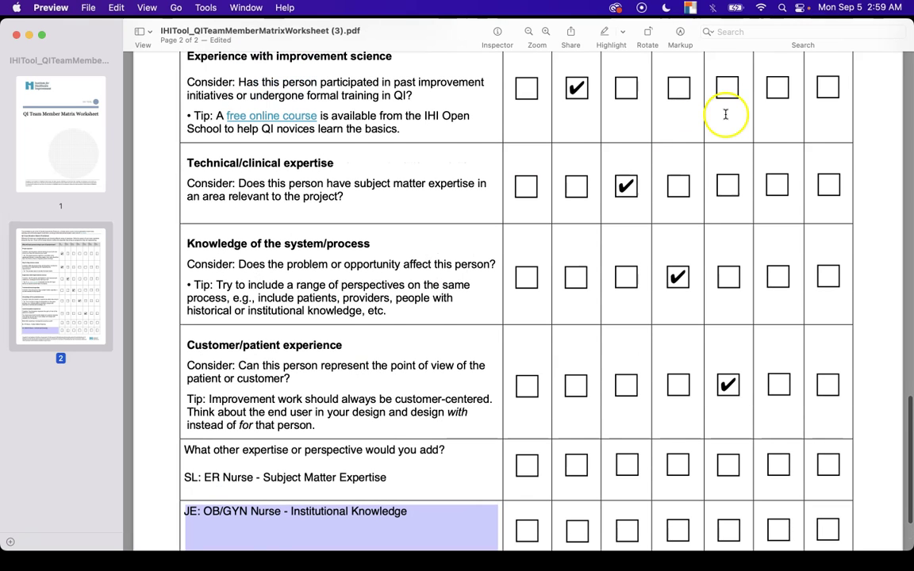
pyautogui.scroll(10, 726, 114)
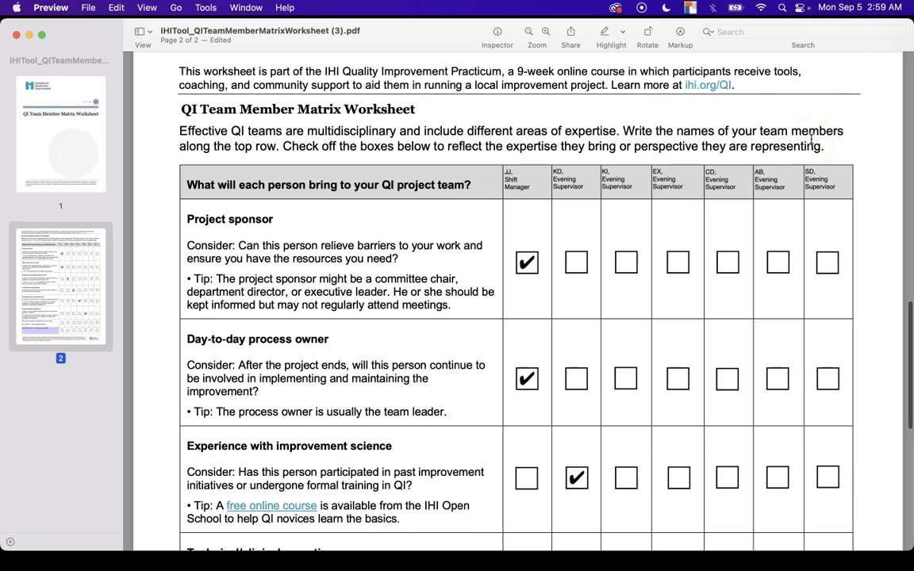
pyautogui.scroll(-12, 811, 141)
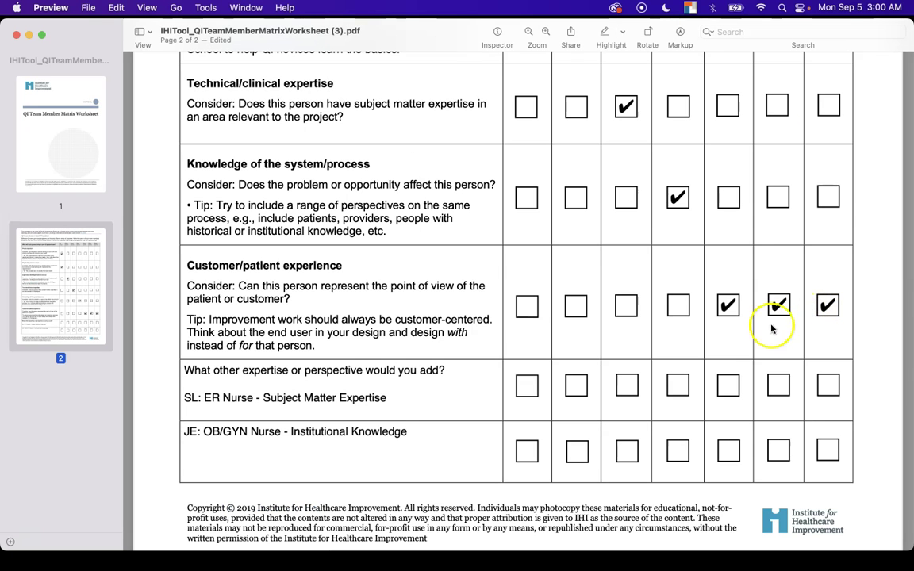
pyautogui.scroll(12, 419, 363)
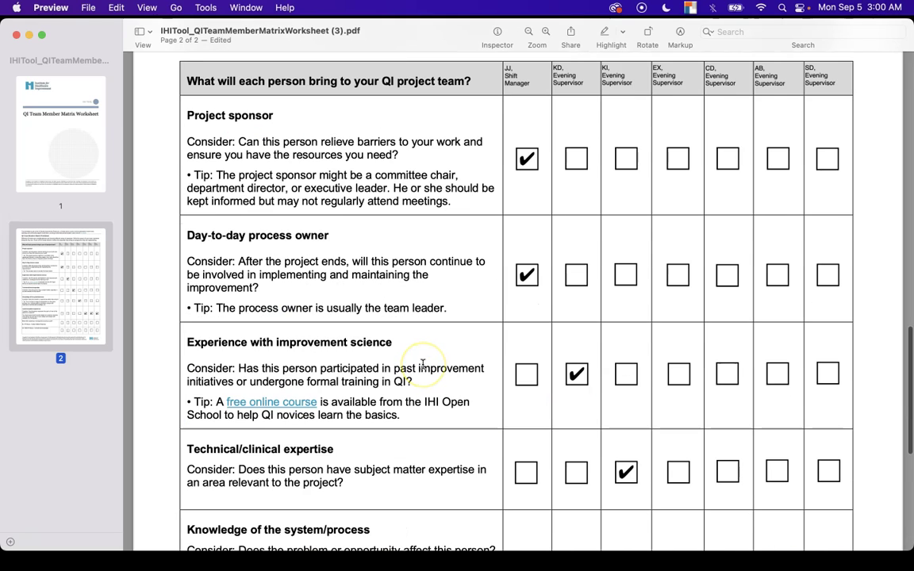
pyautogui.scroll(-3, 421, 364)
pyautogui.scroll(-9, 422, 364)
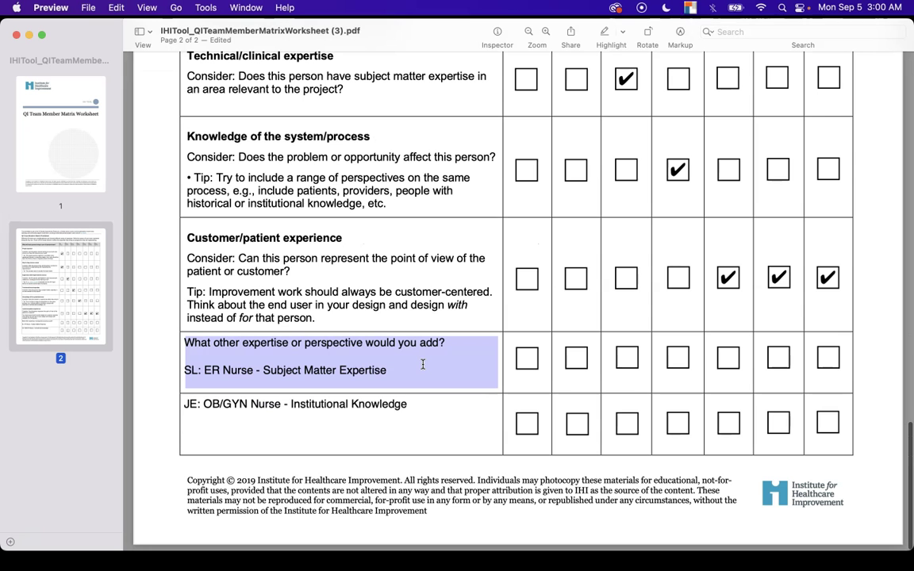
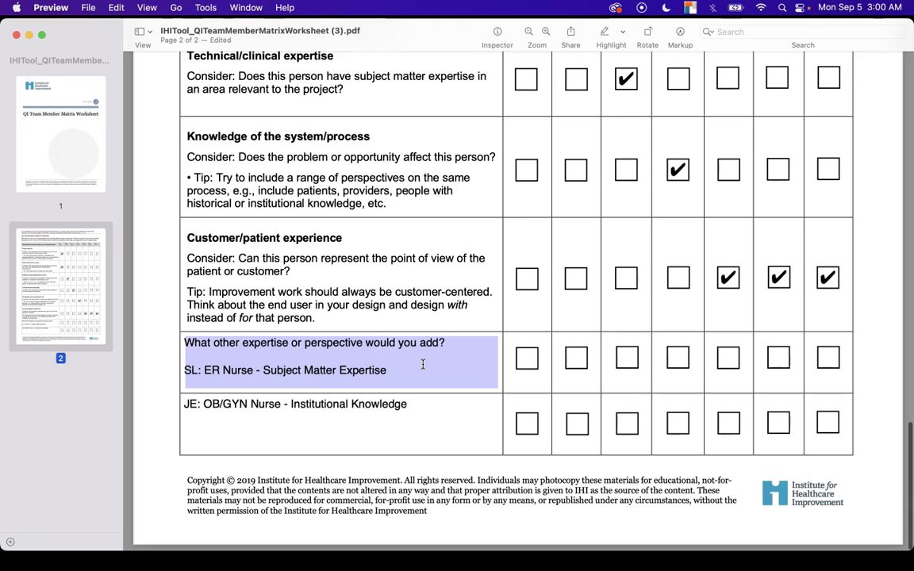
# Save the completed PDF and capture a cropped screenshot of the whole matrix worksheet page
pyautogui.press('super+s')
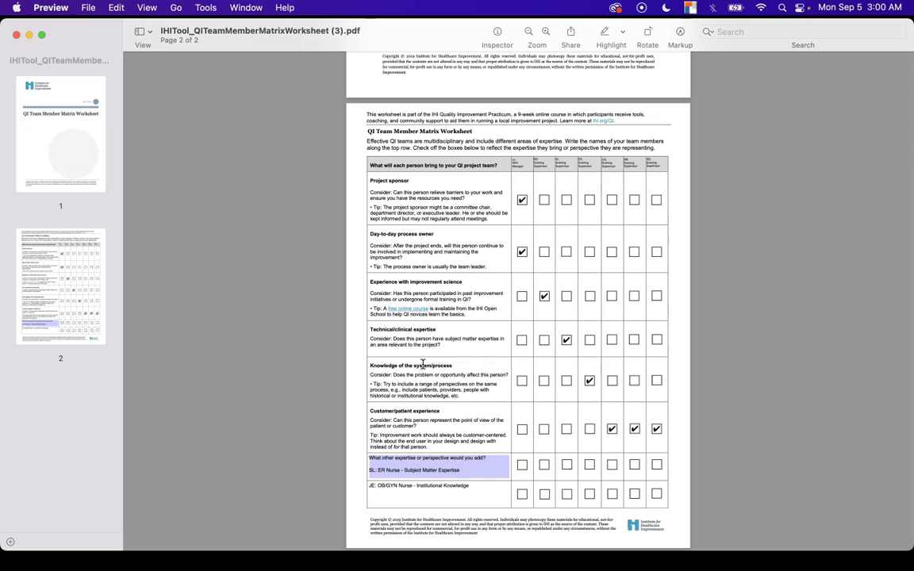
pyautogui.click(311, 185)
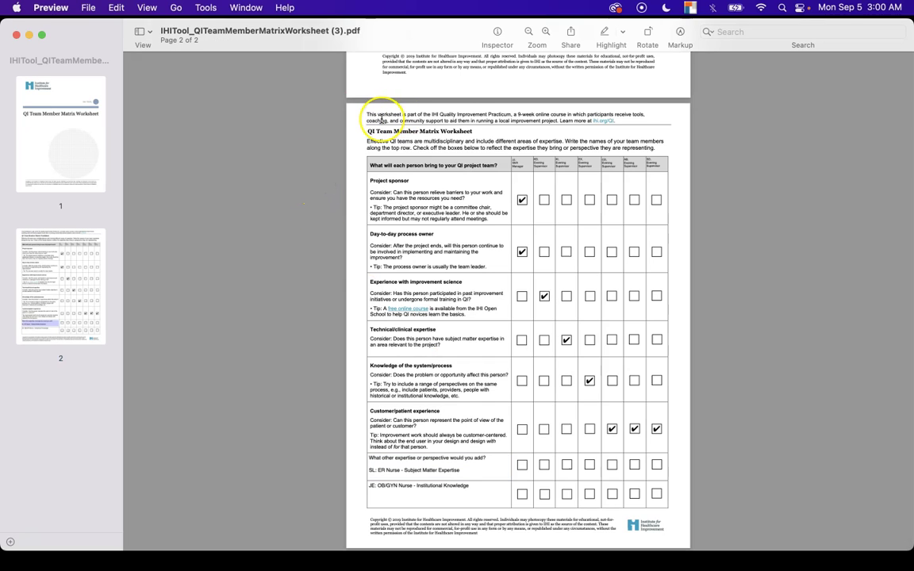
pyautogui.press('super+Tab')
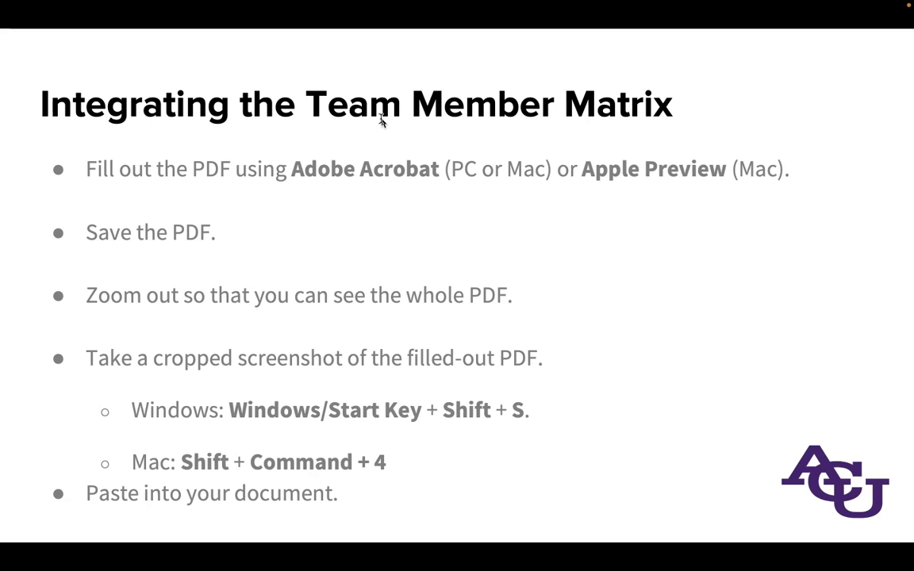
pyautogui.moveTo(363, 110); pyautogui.dragTo(675, 540)
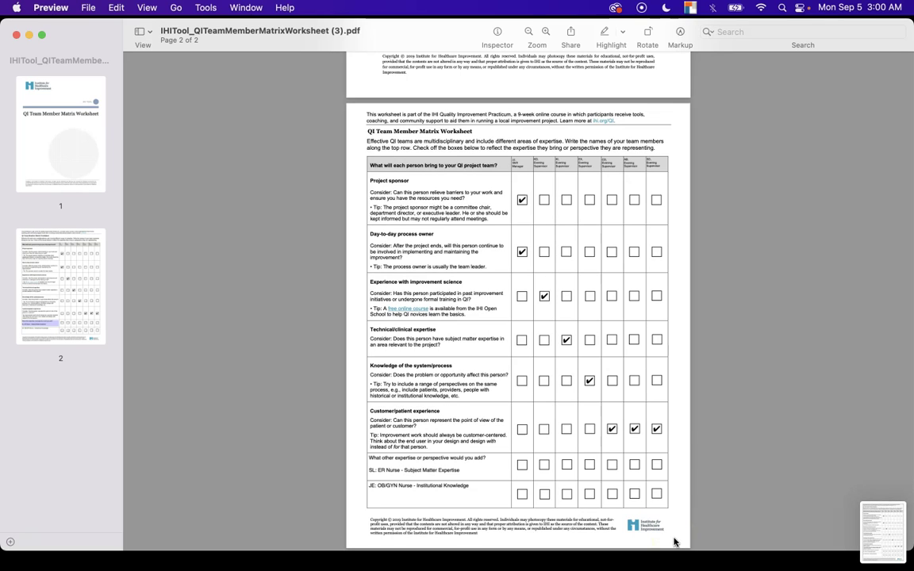
# Switch to the APA template in Word and delete all the sample entries under the References heading
pyautogui.click(663, 535)
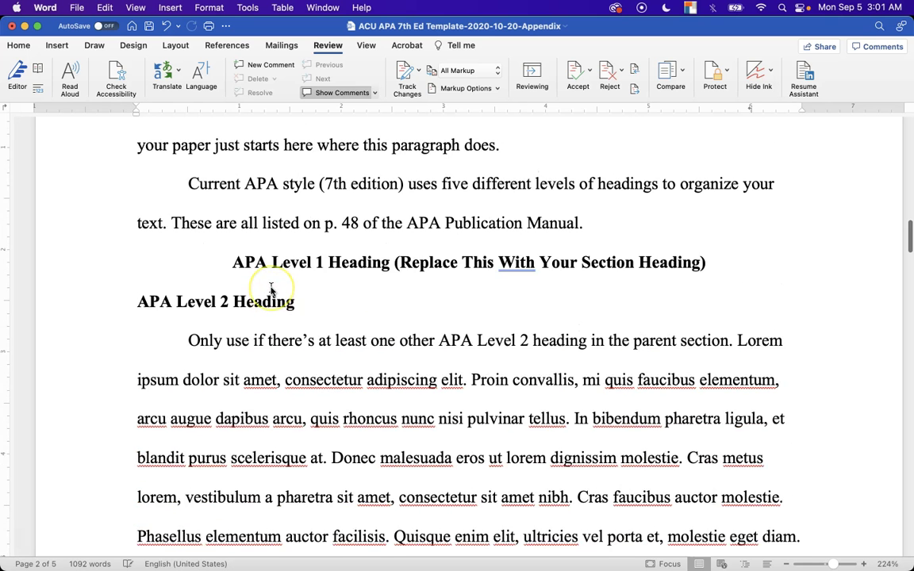
pyautogui.scroll(5, 270, 290)
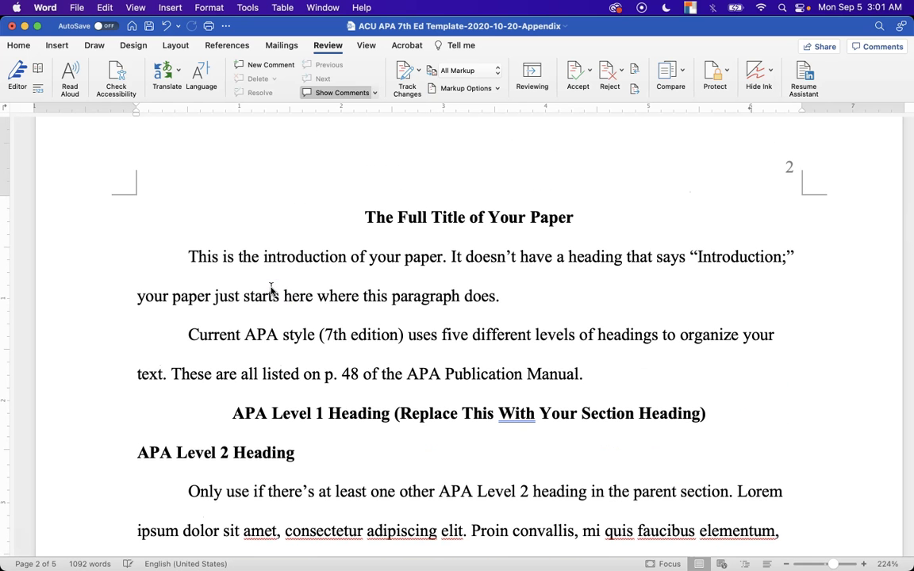
pyautogui.scroll(-15, 271, 290)
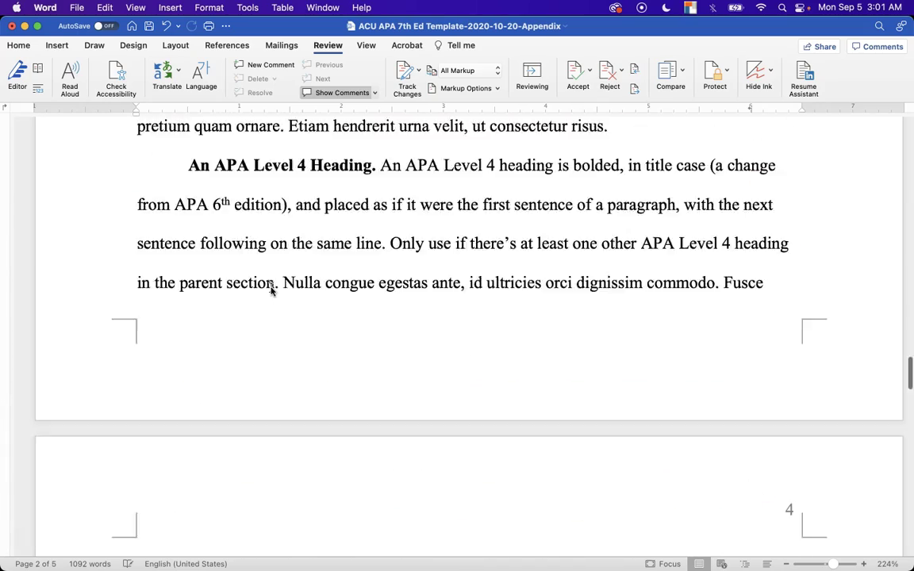
pyautogui.scroll(-8, 271, 287)
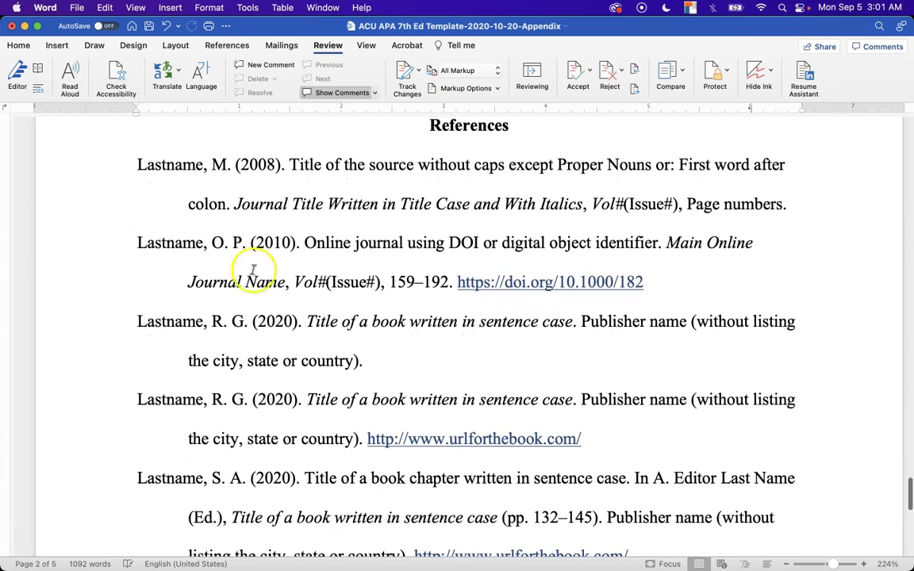
pyautogui.moveTo(129, 166); pyautogui.dragTo(388, 551)
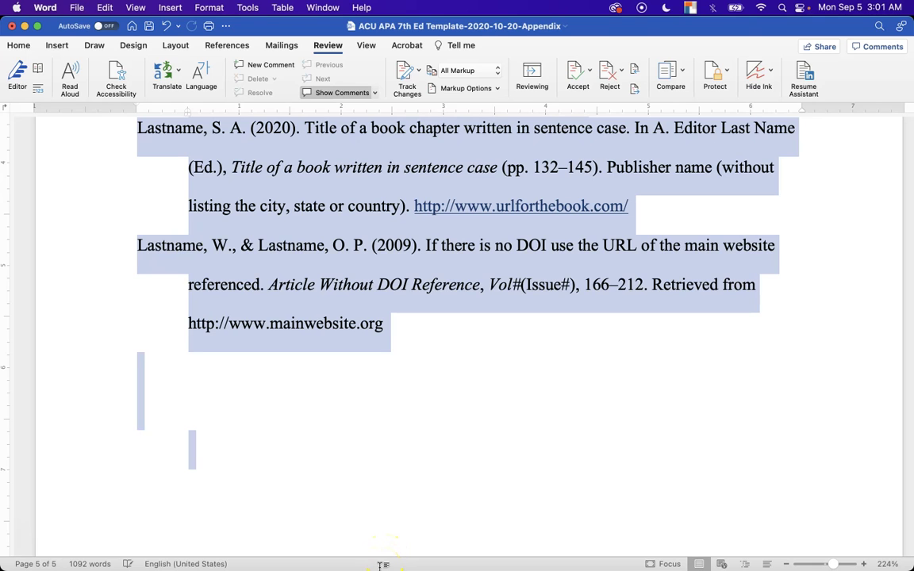
pyautogui.press('BackSpace')
# Insert a page break after the References heading and enter "Appendix:" on the new page
pyautogui.click(172, 7)
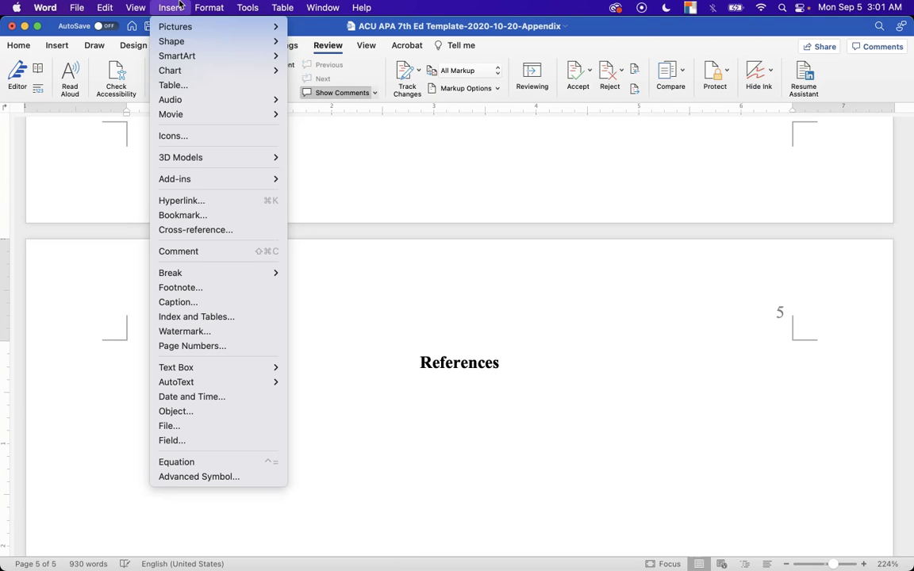
pyautogui.moveTo(200, 272)
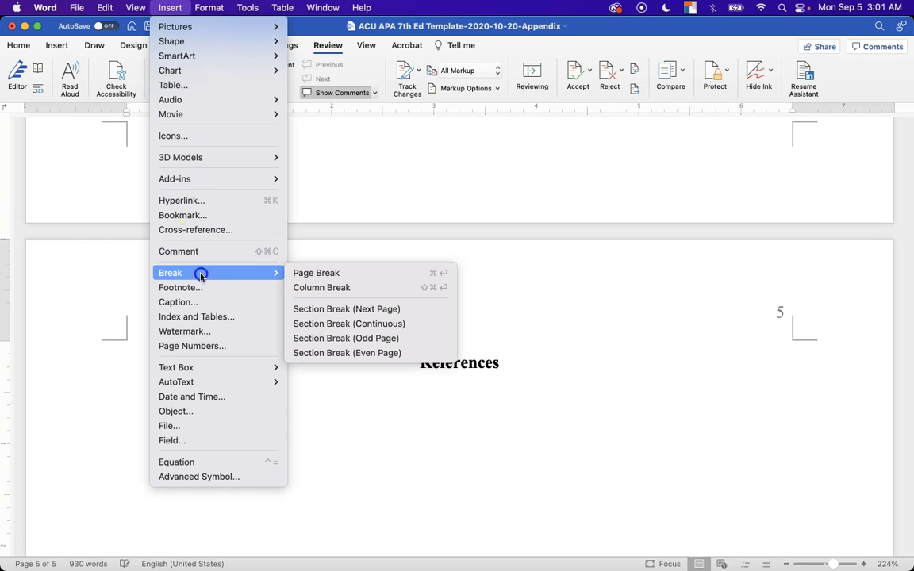
pyautogui.click(311, 275)
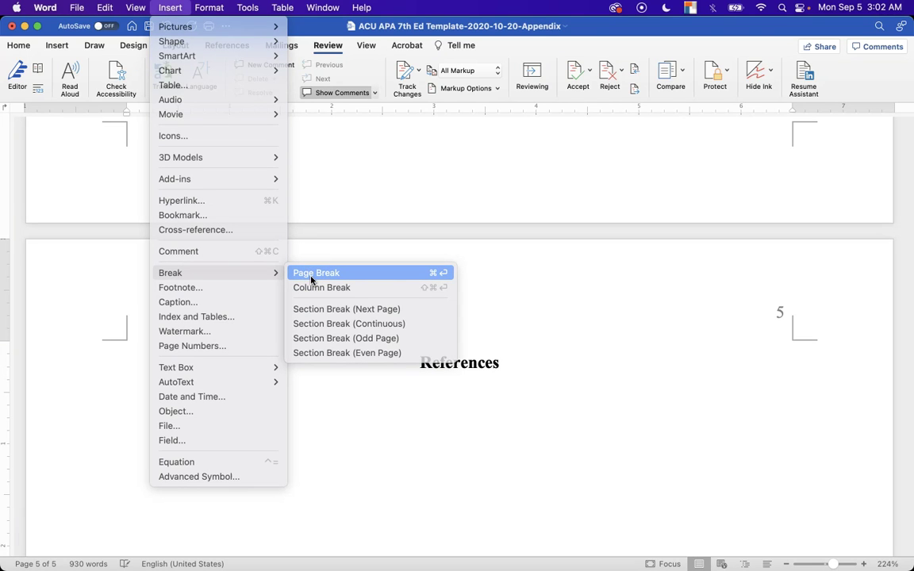
pyautogui.click(281, 459)
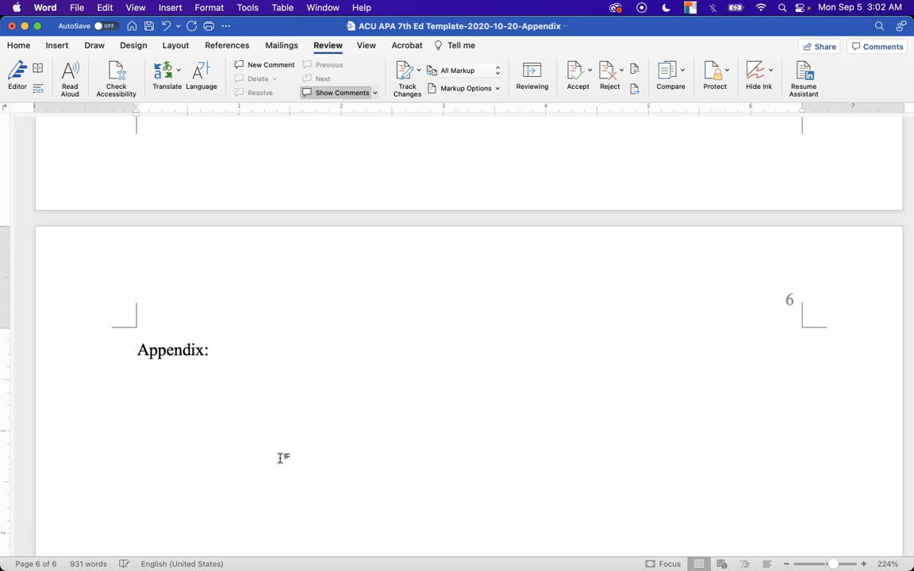
# Complete the appendix title so that it reads "Appendix: QI Team Member Worksheet"
pyautogui.press('super+Tab')
pyautogui.press('super+Tab')
pyautogui.press('super+Tab')
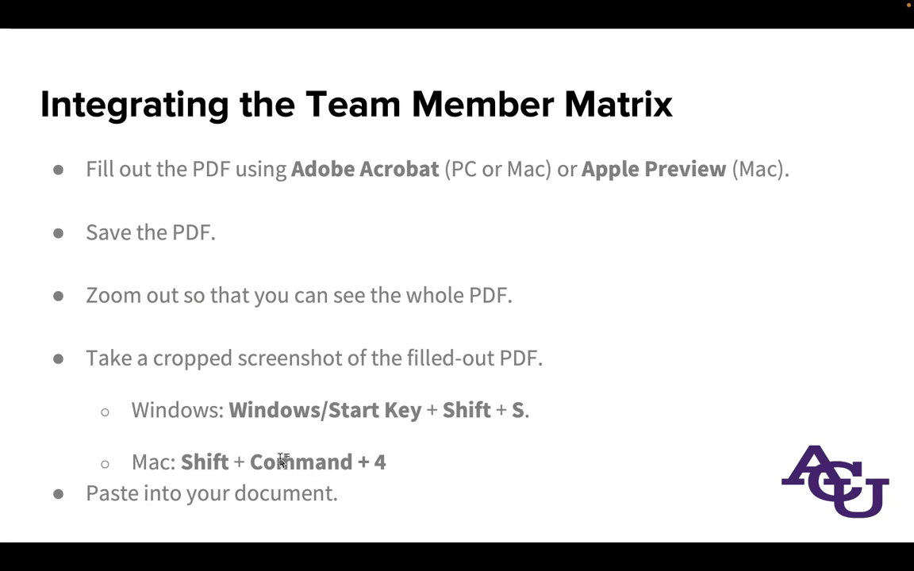
pyautogui.press('Right')
pyautogui.press('super+Tab')
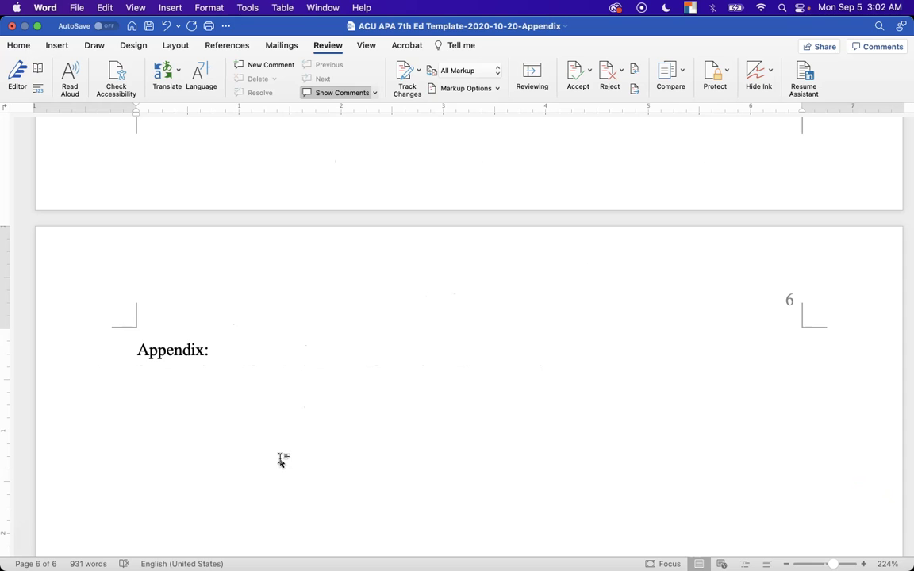
pyautogui.write('QI Team Membe rW')
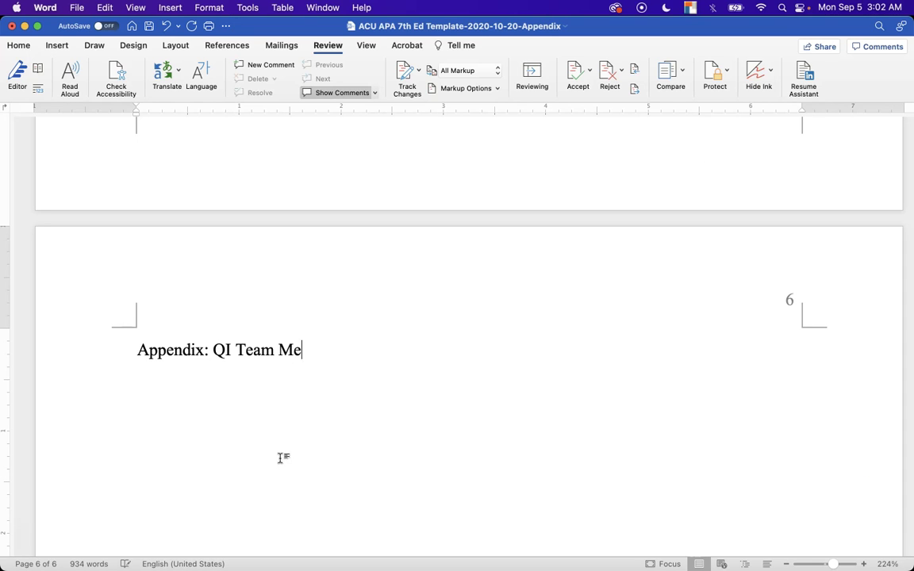
pyautogui.press('BackSpace')
pyautogui.press('BackSpace')
pyautogui.press('BackSpace')
pyautogui.write('r Workshee')
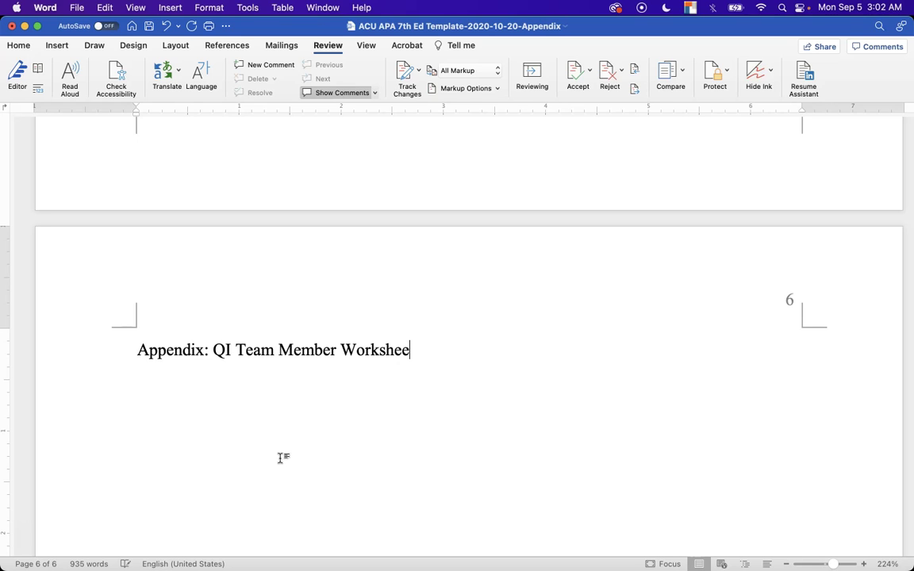
pyautogui.click(277, 463)
pyautogui.write('t')
# Apply the APA Level 1 style to the "Appendix: QI Team Member Worksheet" title
pyautogui.tripleClick(428, 346)
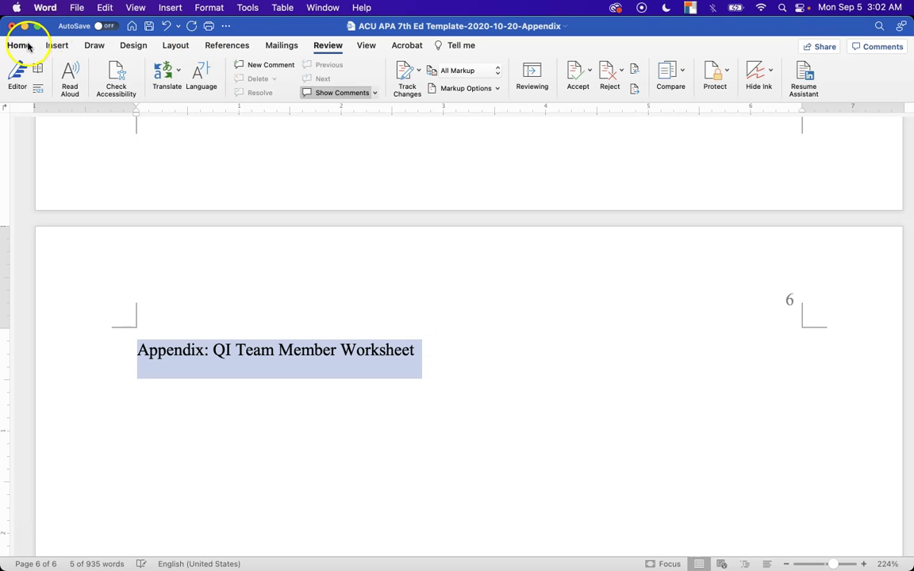
pyautogui.click(21, 45)
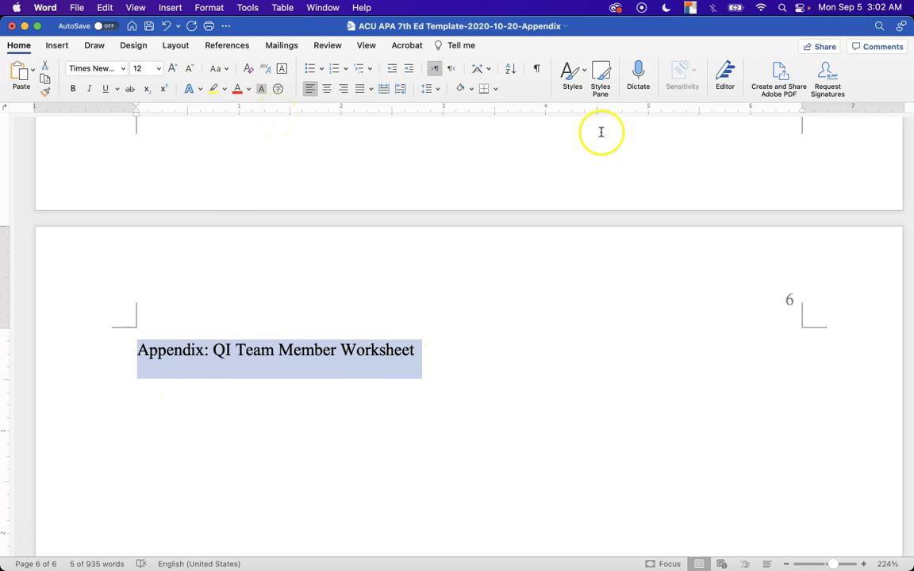
pyautogui.click(604, 75)
pyautogui.click(594, 364)
pyautogui.click(824, 233)
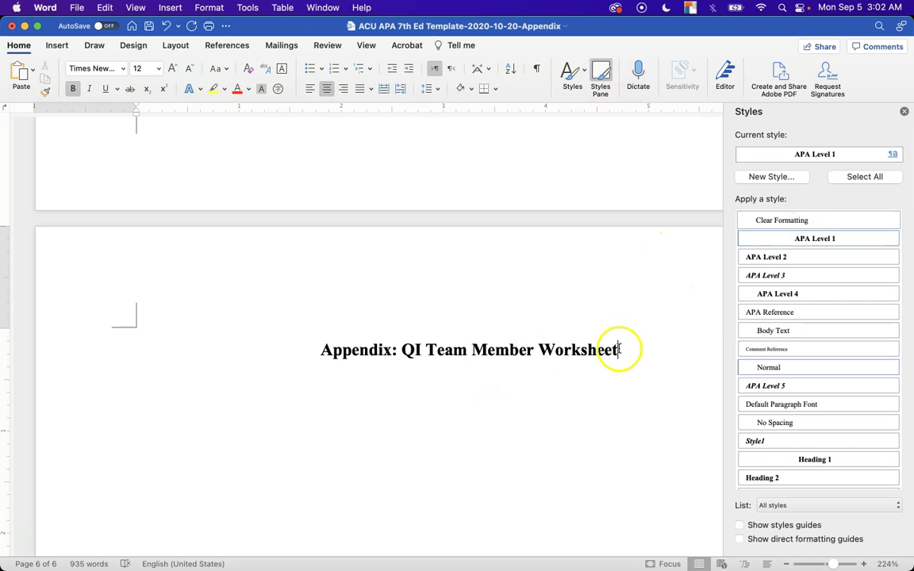
pyautogui.tripleClick(350, 356)
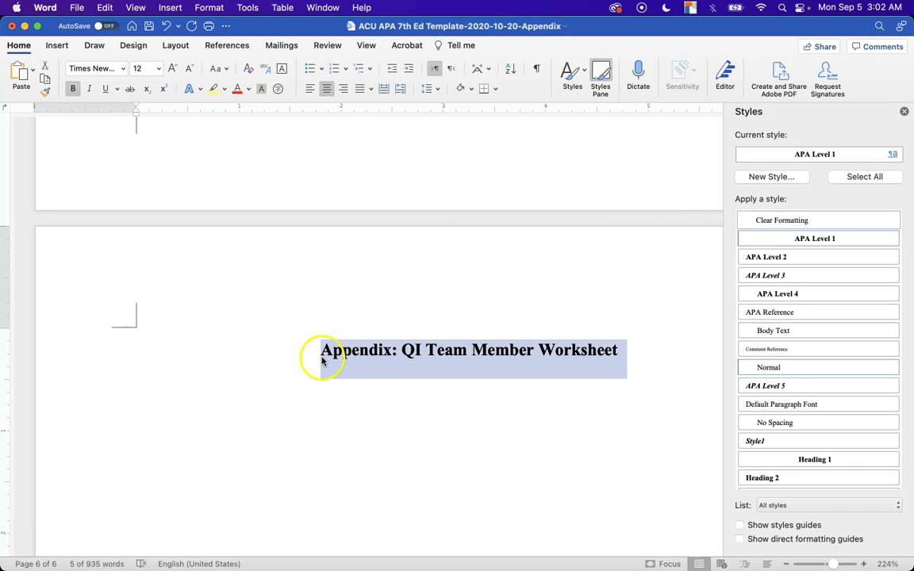
pyautogui.click(257, 394)
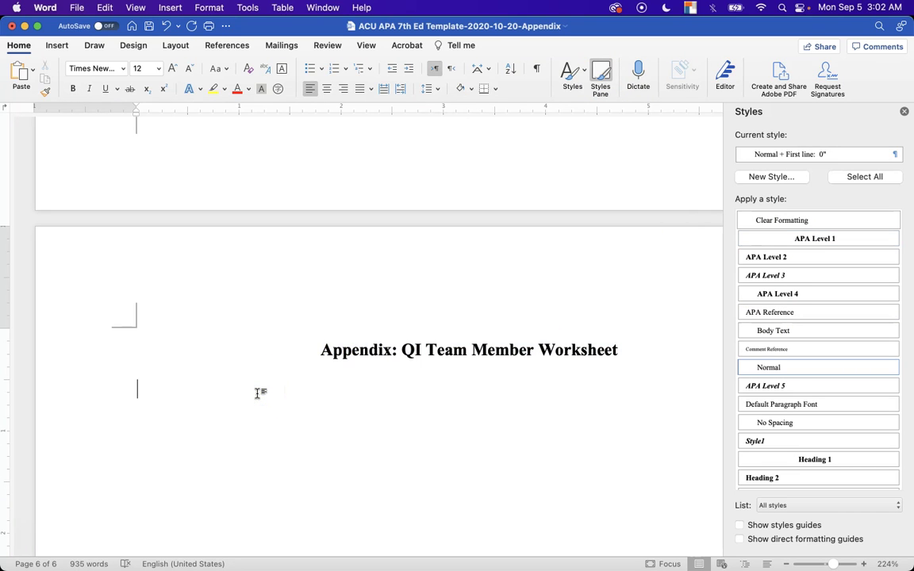
pyautogui.write('KD, Evening Supervisor')
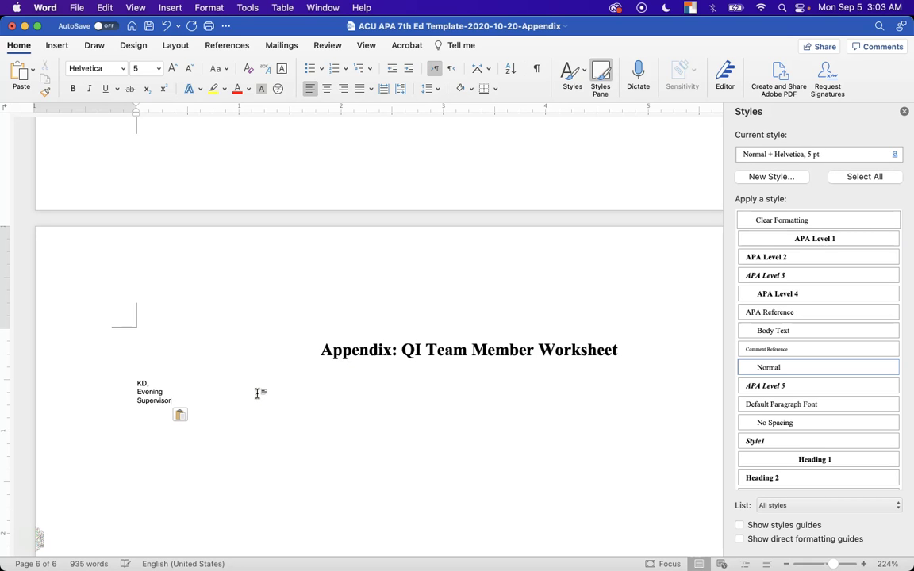
pyautogui.click(195, 399)
pyautogui.moveTo(178, 400); pyautogui.dragTo(124, 382)
pyautogui.press('BackSpace')
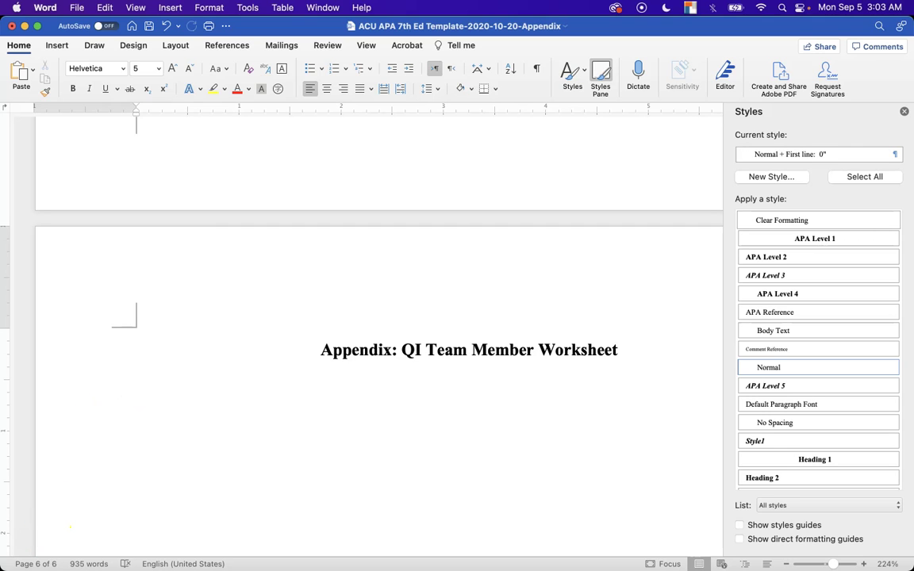
# Paste the screenshot of the completed matrix worksheet below the appendix title
pyautogui.click(194, 403)
pyautogui.press('super+v')
pyautogui.scroll(-5, 282, 321)
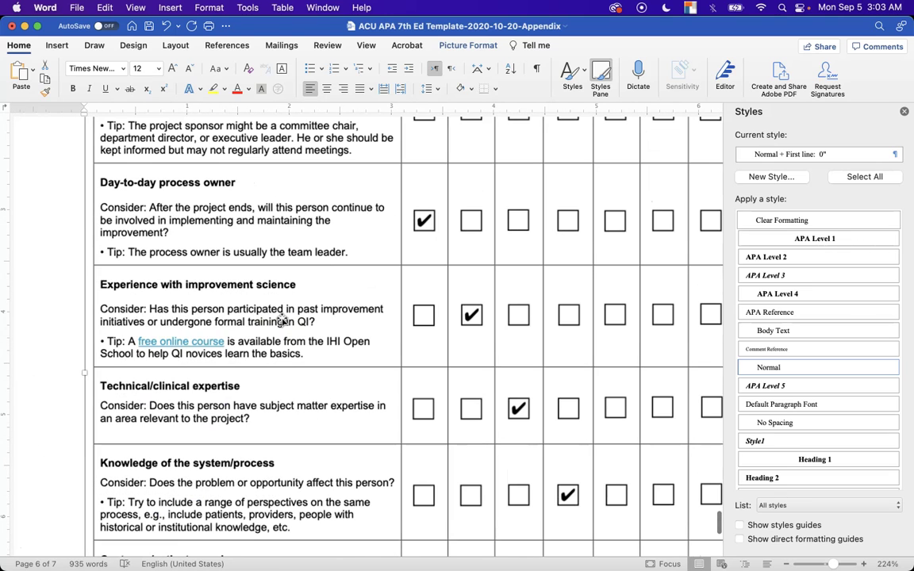
pyautogui.scroll(-10, 282, 320)
pyautogui.scroll(9, 282, 321)
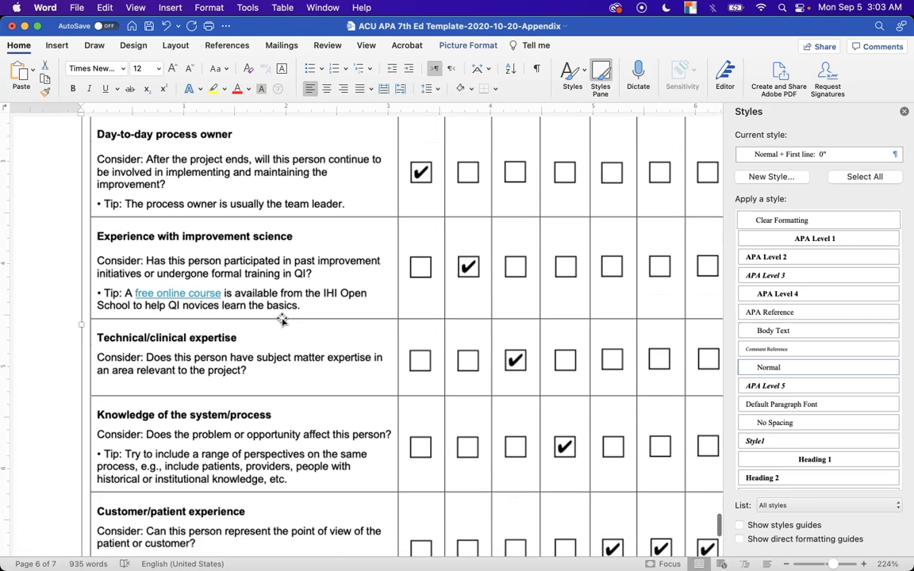
pyautogui.scroll(5, 282, 321)
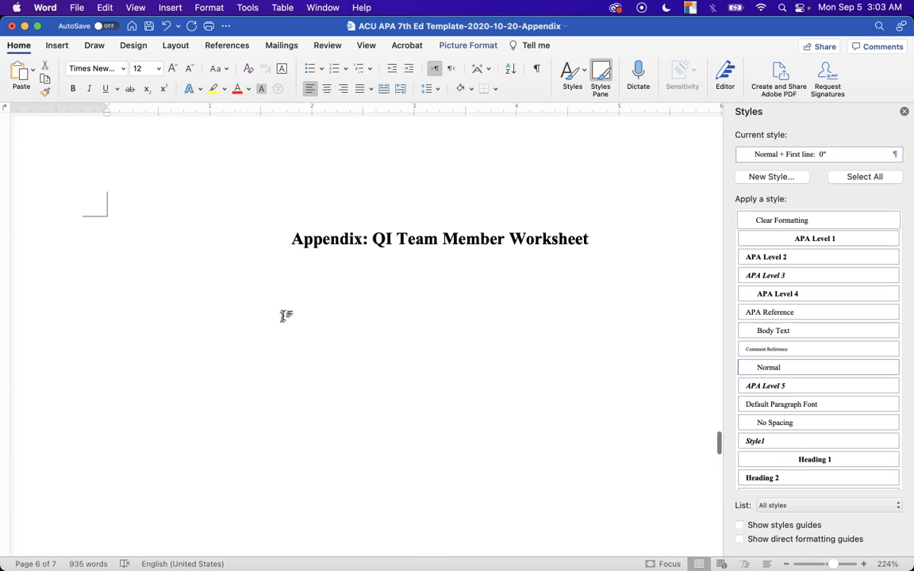
pyautogui.scroll(-3, 283, 316)
# Close the list of styles and reduce the document zoom to 124% to view the inserted worksheet picture
pyautogui.click(904, 111)
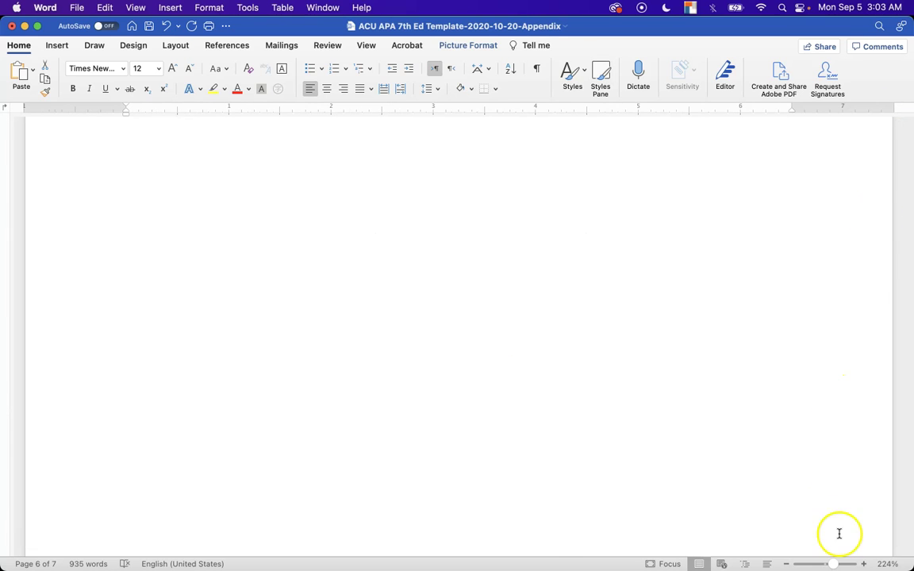
pyautogui.moveTo(833, 562); pyautogui.dragTo(827, 564)
pyautogui.scroll(-10, 739, 469)
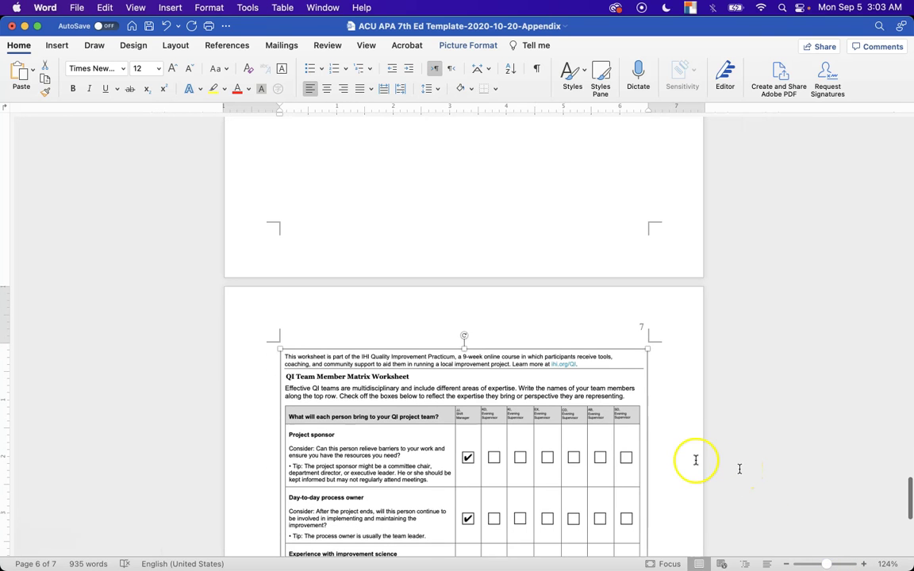
# Shrink the inserted worksheet picture proportionally to about 6.1 inches wide so that it fits on the same page as the appendix title
pyautogui.click(607, 433)
pyautogui.scroll(-5, 606, 433)
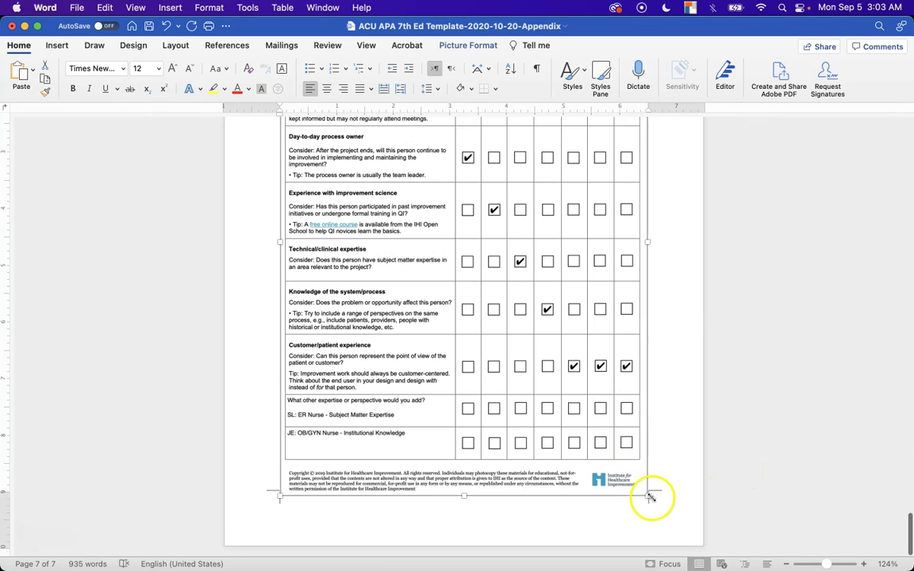
pyautogui.click(675, 436)
pyautogui.click(592, 425)
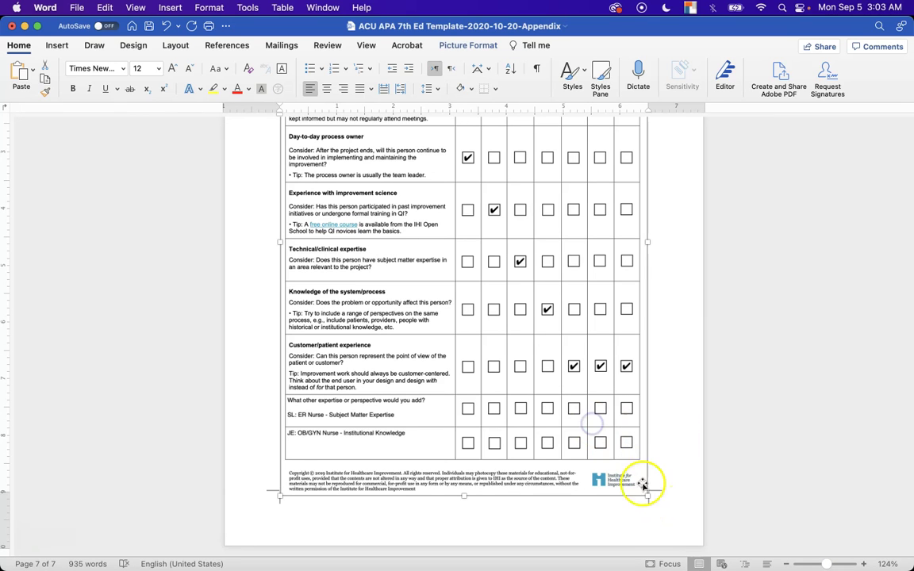
pyautogui.moveTo(645, 494); pyautogui.dragTo(631, 480)
pyautogui.scroll(2, 631, 479)
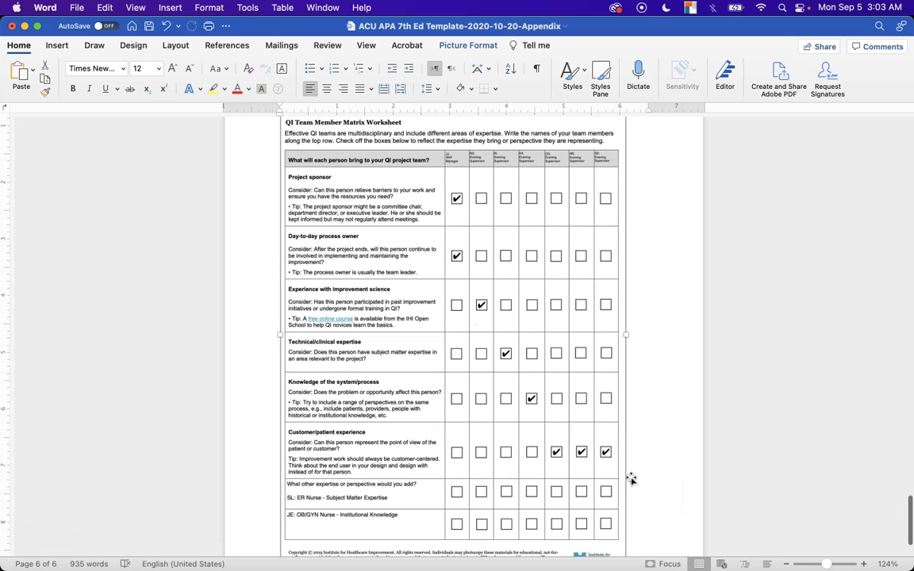
# Review the appendix page from its title to the end of the worksheet picture, and select "QI Team Member Worksheet" in the title
pyautogui.click(495, 262)
pyautogui.scroll(4, 496, 262)
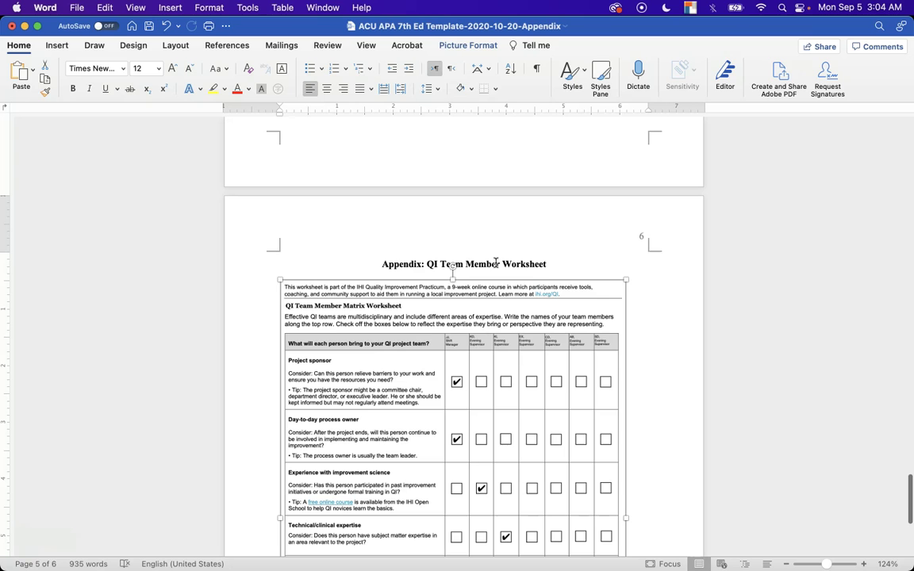
pyautogui.scroll(-1, 495, 262)
pyautogui.click(508, 241)
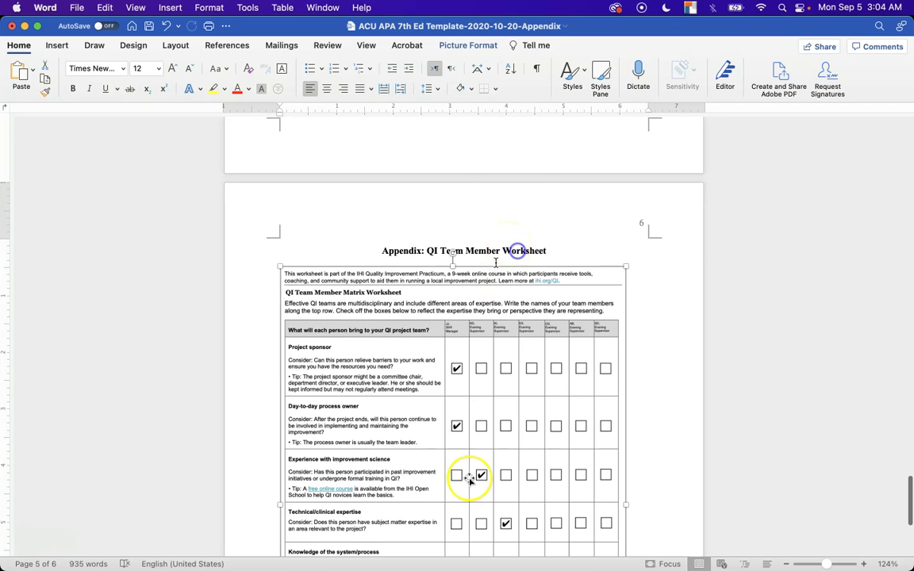
pyautogui.scroll(-5, 467, 478)
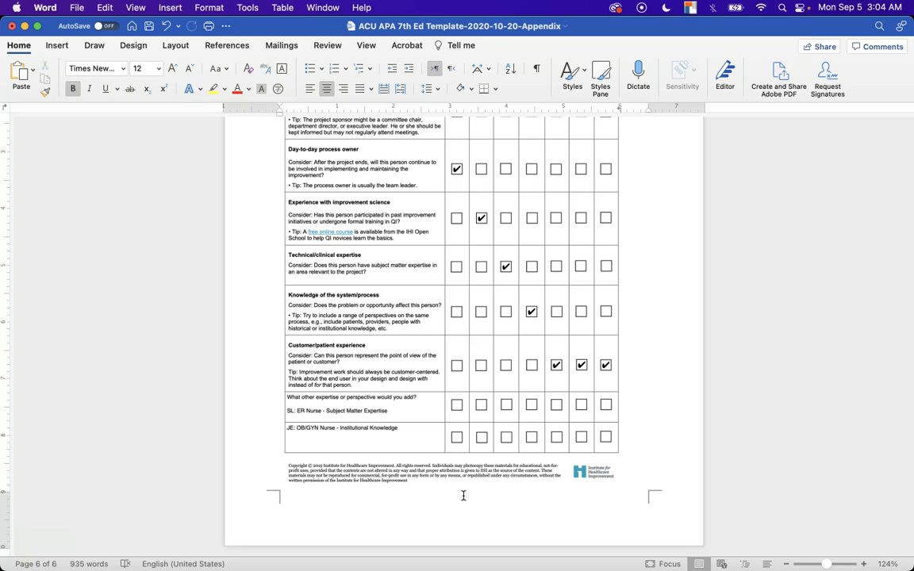
pyautogui.click(457, 438)
pyautogui.scroll(5, 431, 333)
pyautogui.moveTo(431, 332); pyautogui.dragTo(547, 380)
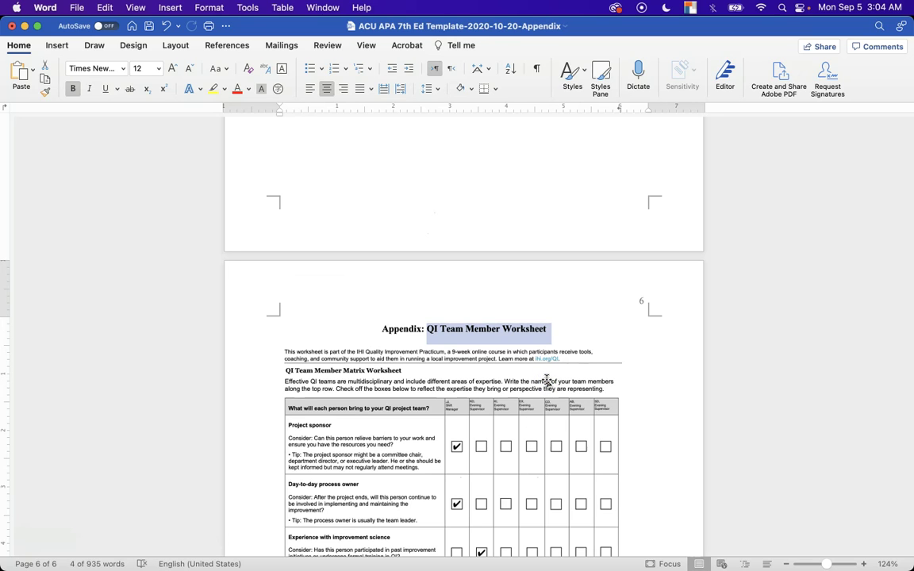